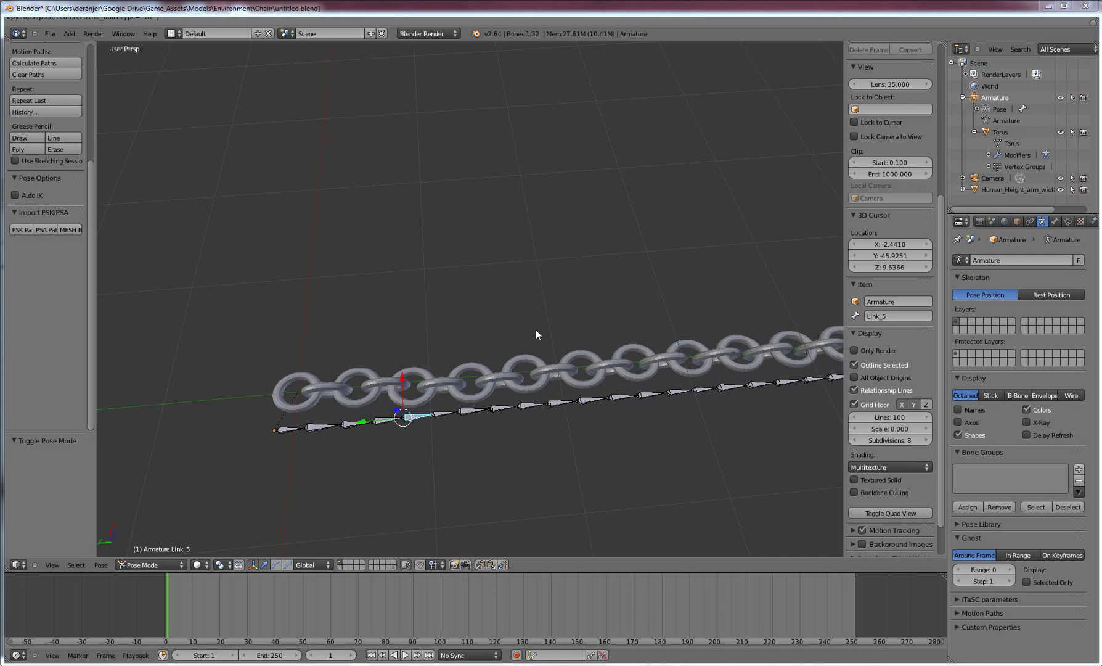
Step: Switch the armature from Pose Mode to Object Mode and examine how the chain mesh lines up with its row of bones
right_click(281, 432)
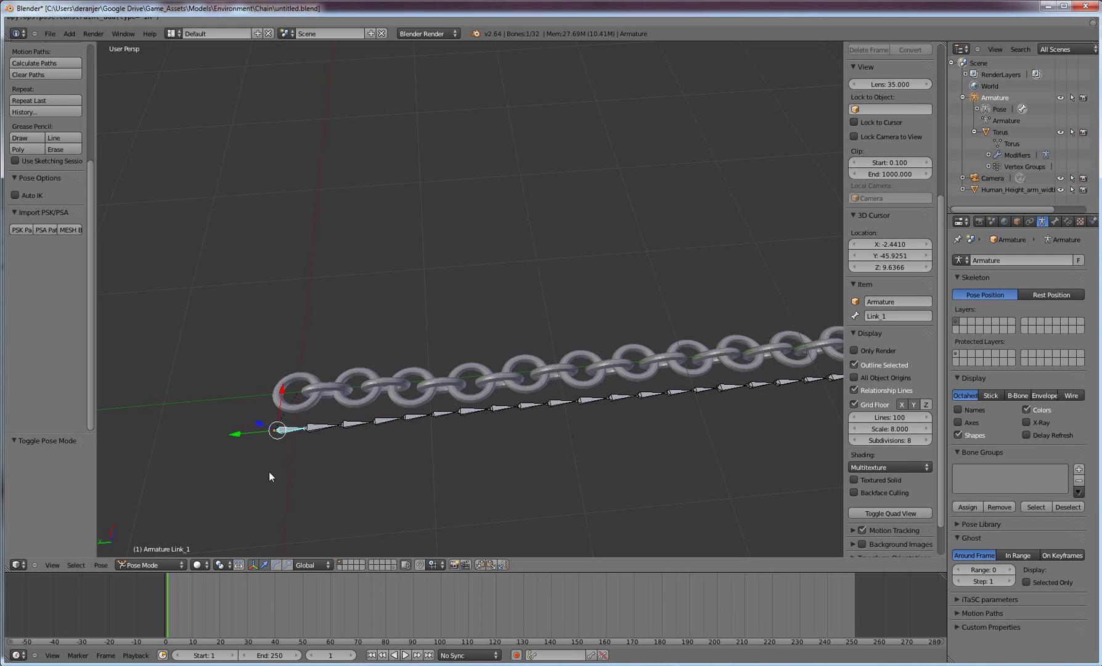
key("ctrl+Tab")
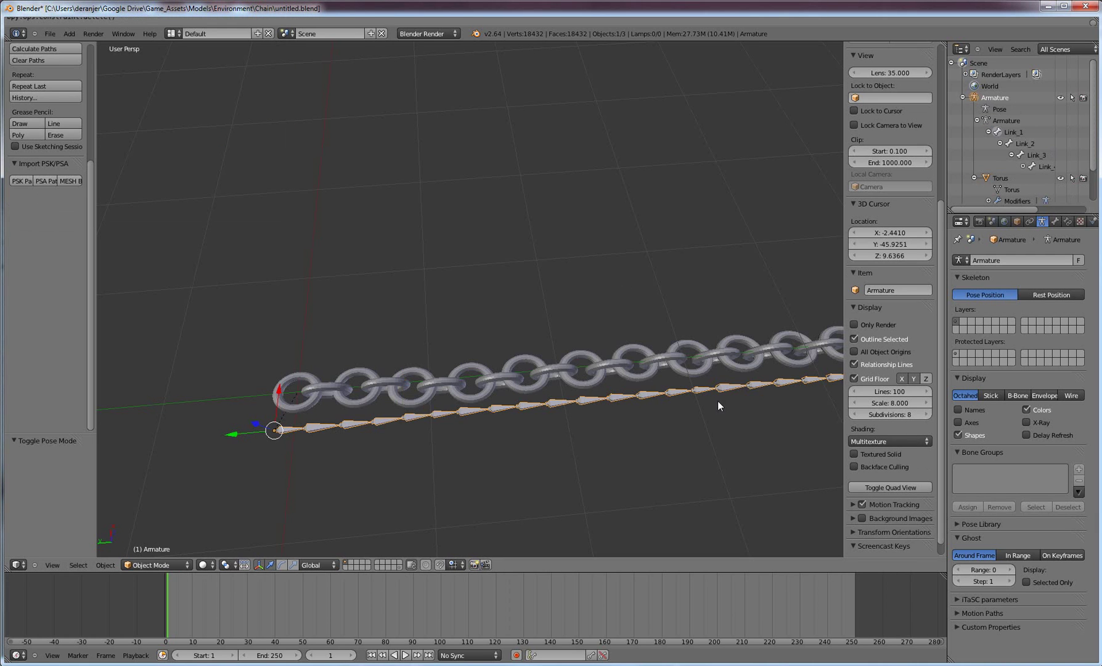
middle_click_drag(718, 401, 792, 426)
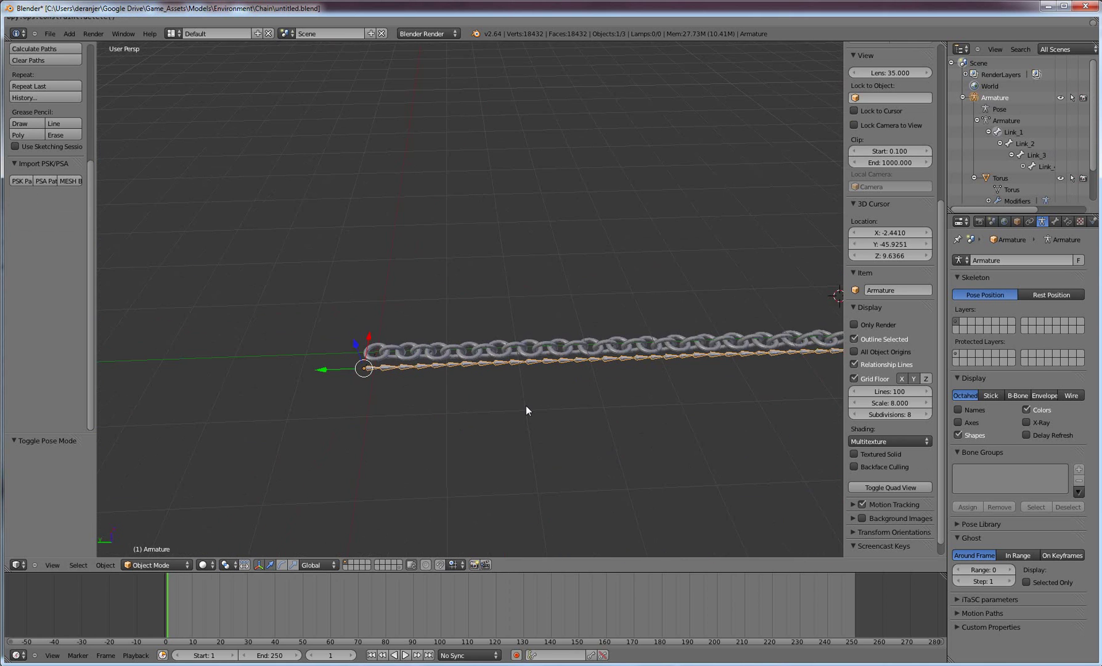
middle_click_drag(526, 405, 357, 366)
right_click(293, 412)
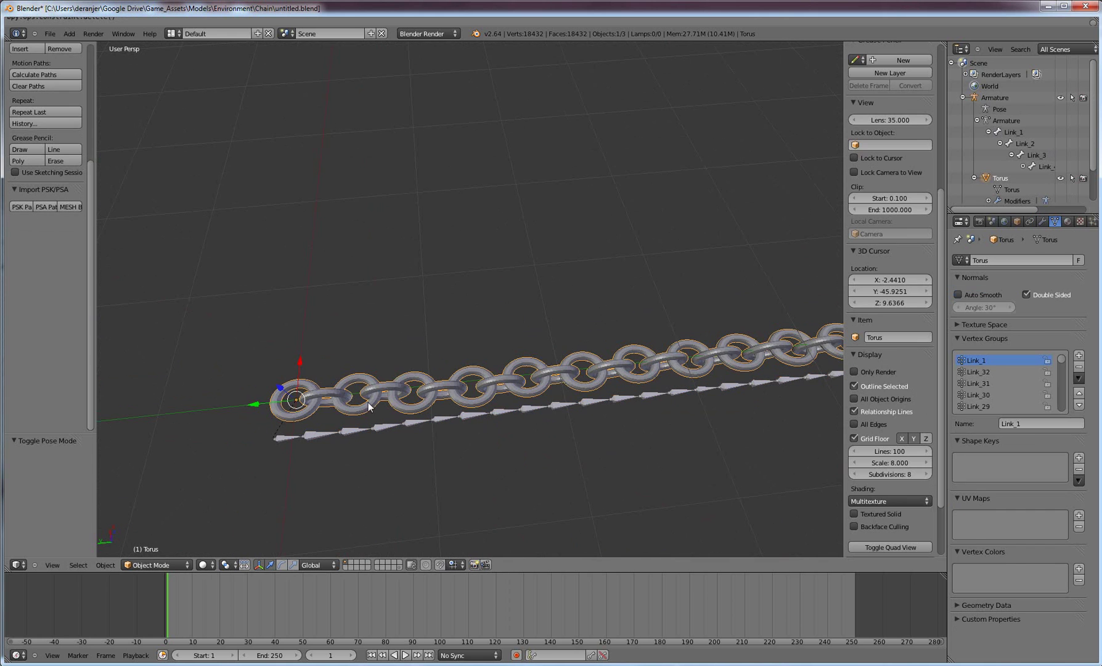
right_click(450, 419)
middle_click_drag(477, 420, 555, 433)
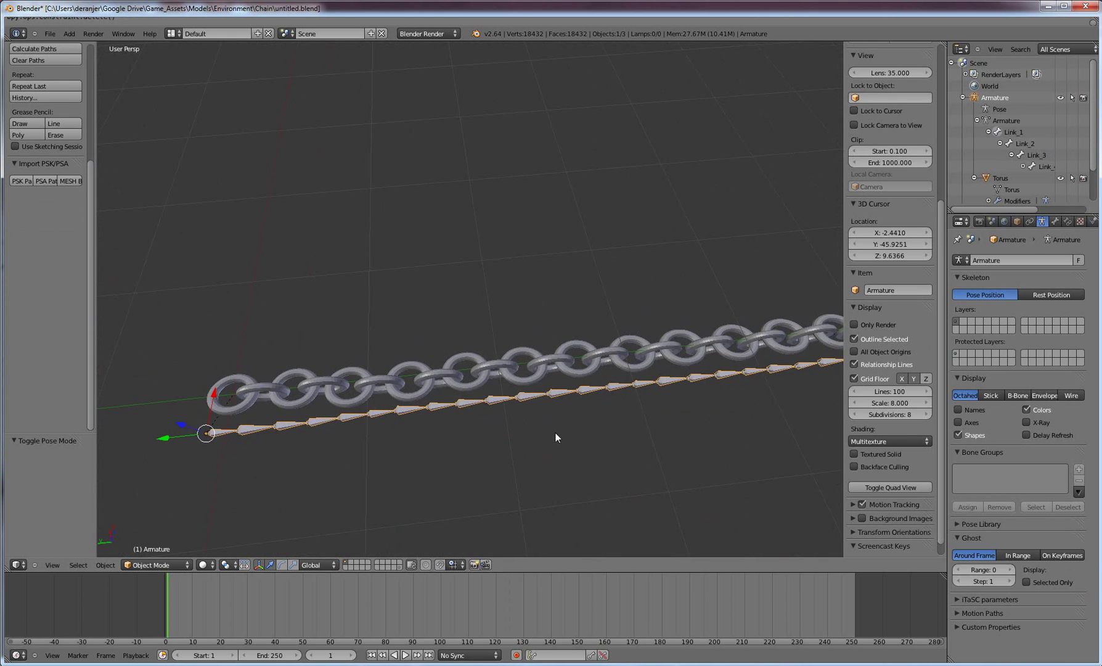
scroll(283, 384, "down", 2)
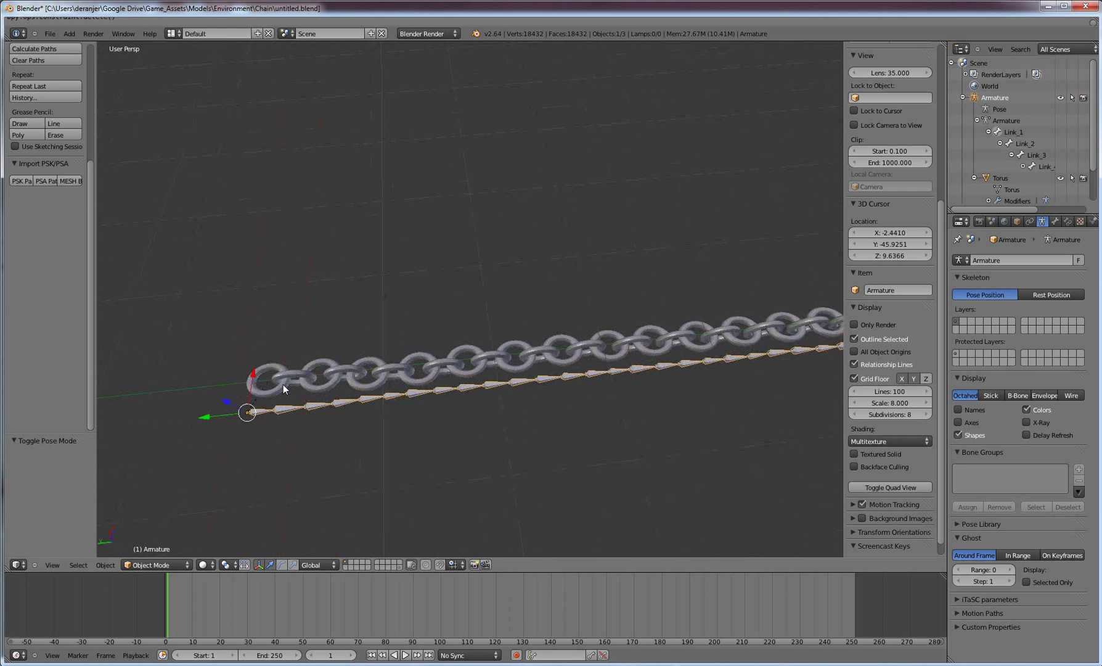
middle_click_drag(550, 392, 476, 405, "shift")
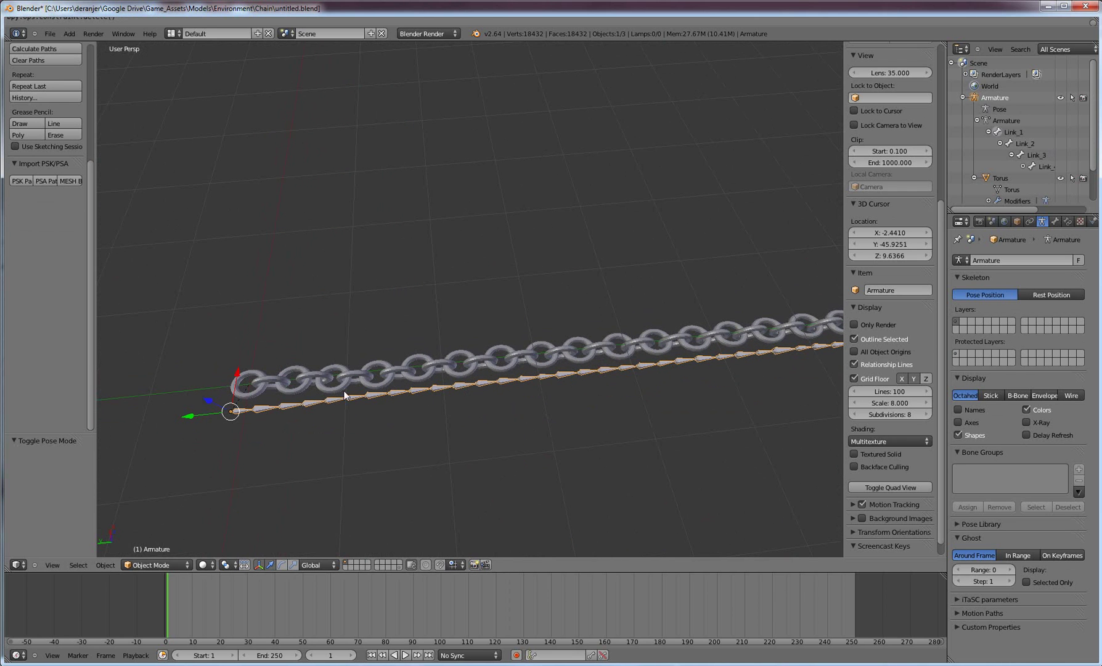
middle_click_drag(690, 380, 560, 394, "shift")
middle_click_drag(475, 399, 589, 377, "shift")
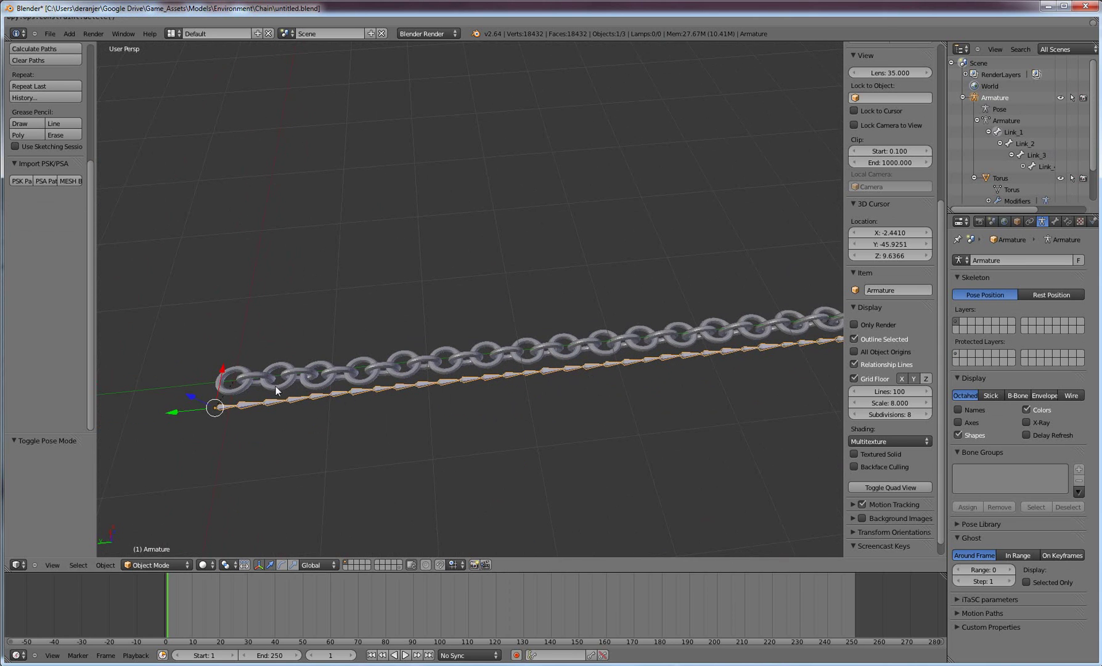
Step: Select the chain mesh and review its list of per-link vertex groups
right_click(253, 381)
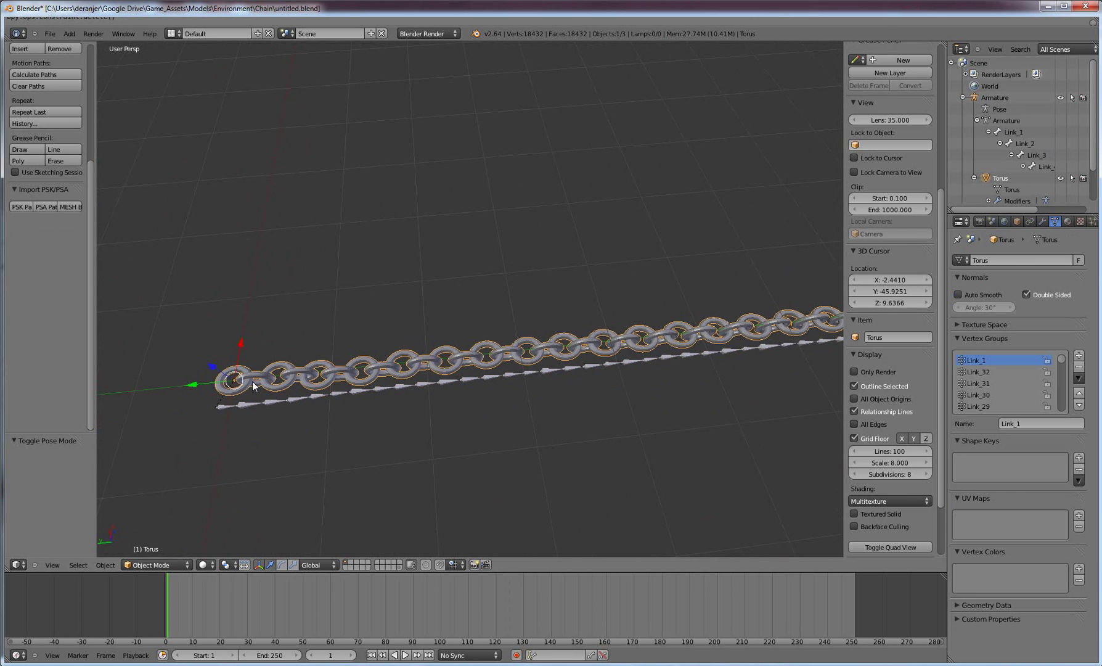
left_click(988, 372)
scroll(987, 372, "down", 3)
left_click(990, 384)
scroll(997, 381, "down", 3)
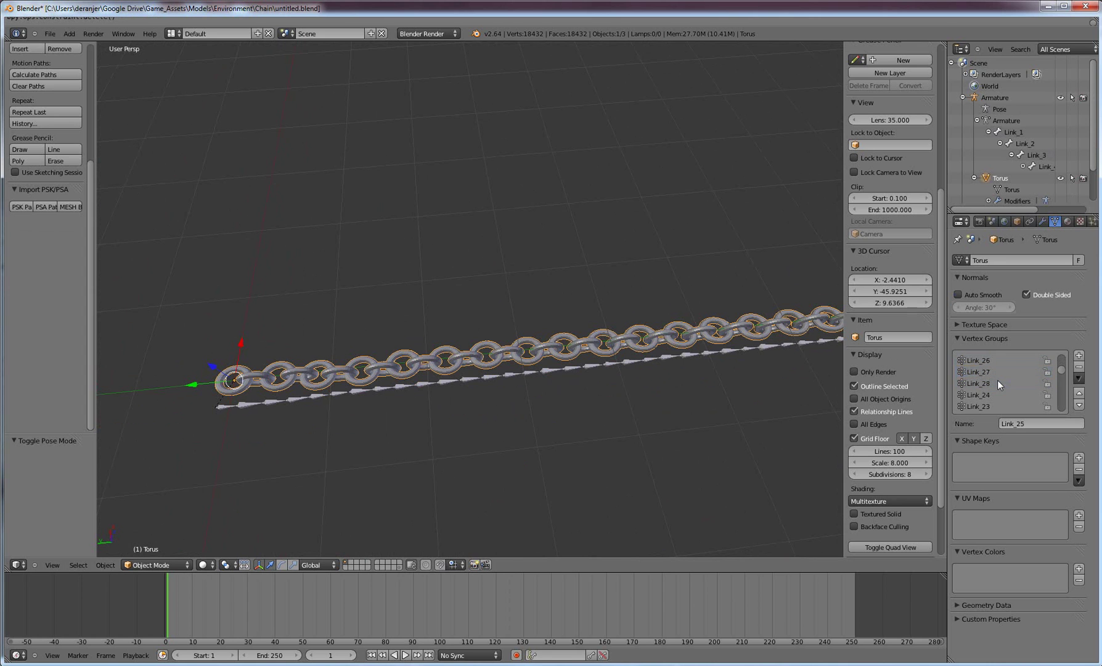
left_click(977, 383)
scroll(995, 383, "down", 3)
left_click(977, 402)
scroll(975, 401, "down", 4)
Step: Put the armature in Pose Mode and try rotating the Link_4 bone to test how the chain follows it
right_click(417, 386)
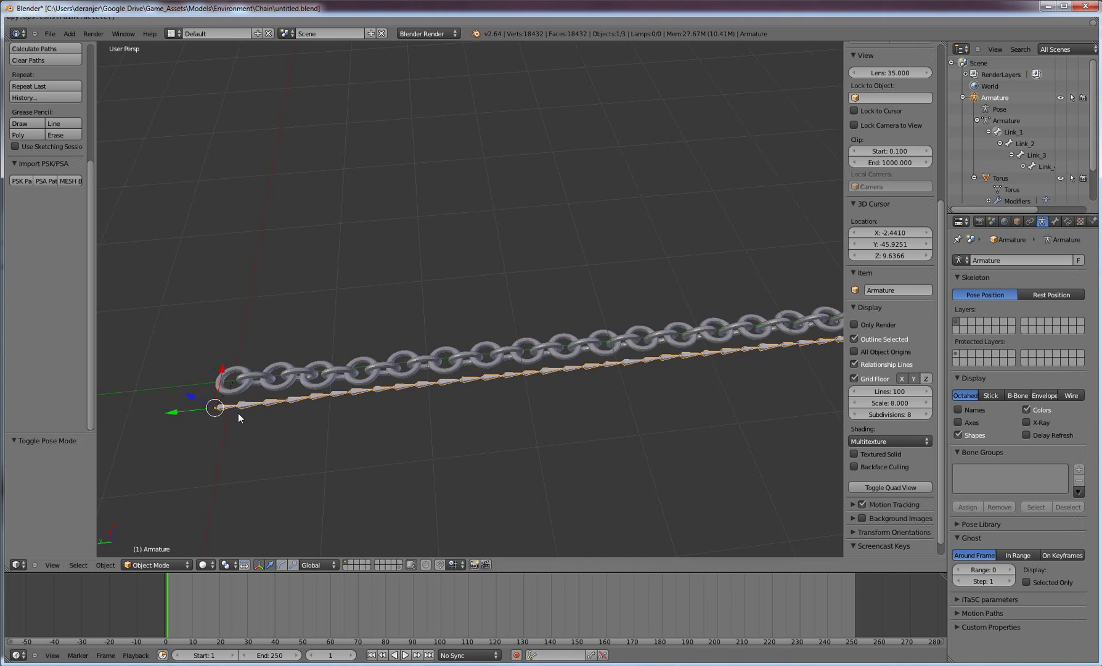
left_click(180, 565)
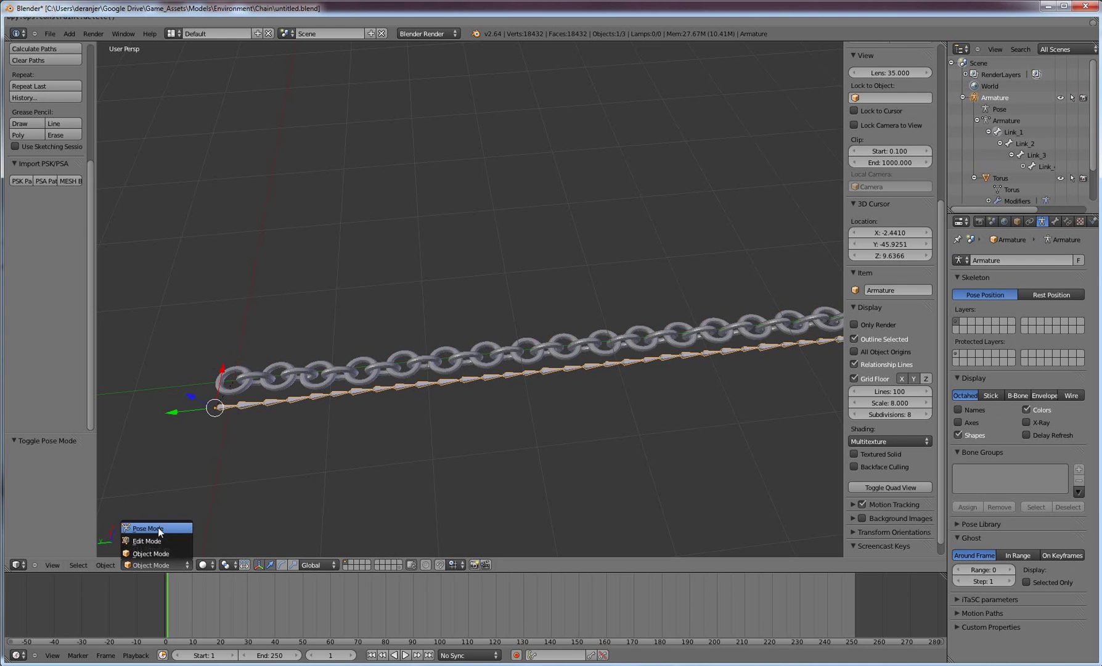
left_click(161, 533)
right_click(303, 402)
key("r")
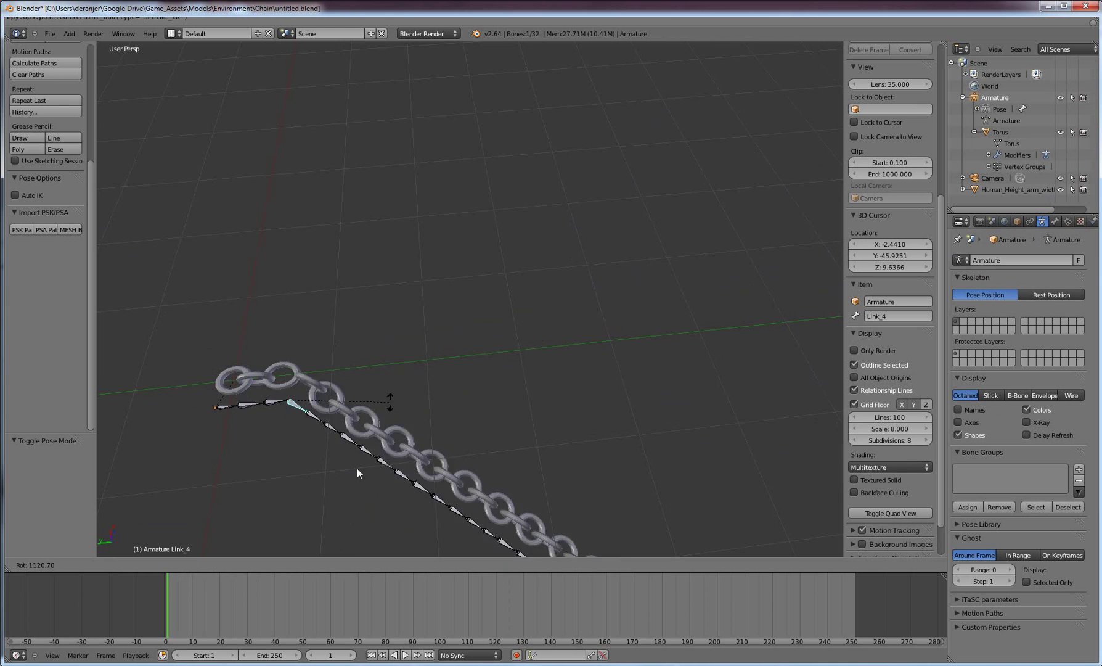
key("Escape")
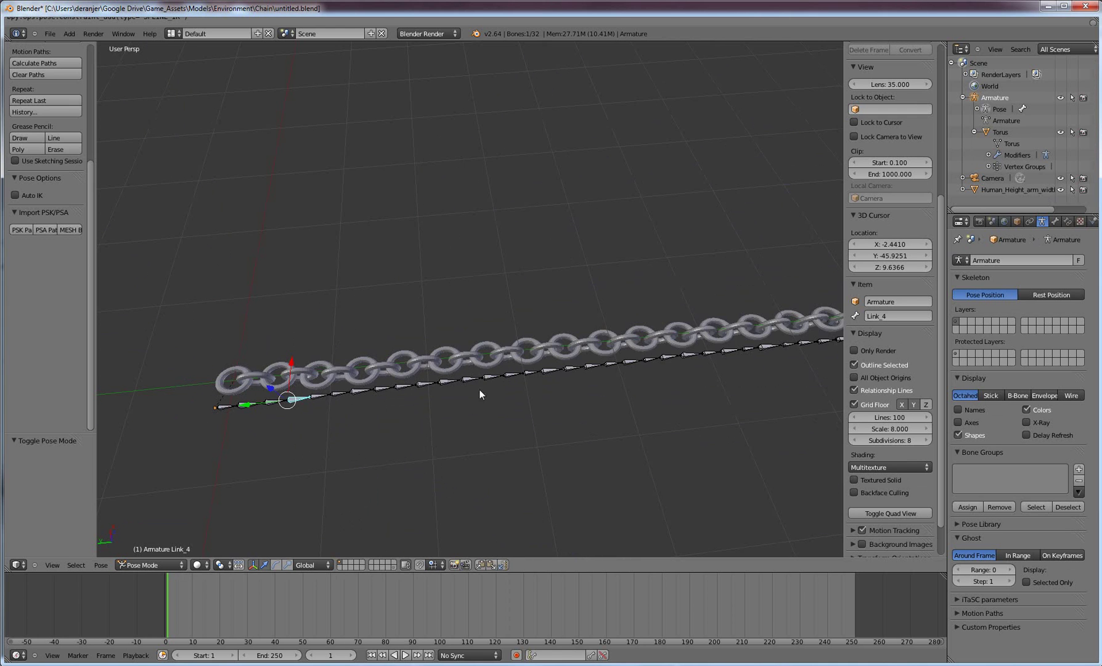
Step: Inspect the chain links and the matching bones along their whole length, up close and from farther away
middle_click_drag(479, 389, 665, 373)
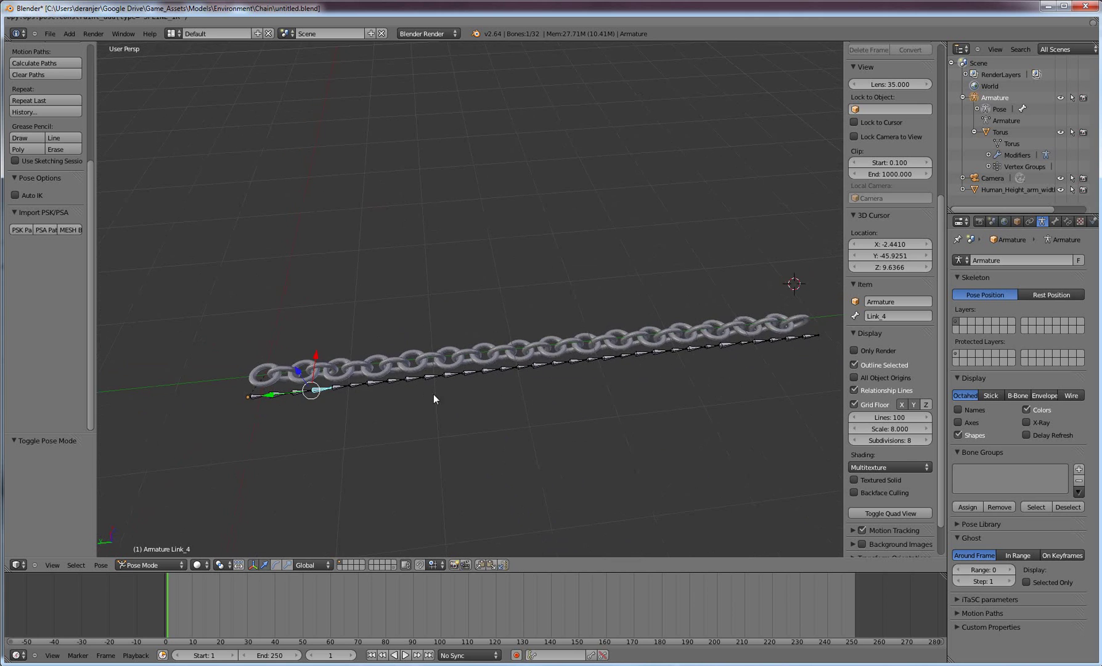
middle_click_drag(434, 393, 498, 392, "shift")
scroll(475, 396, "up", 4)
middle_click_drag(431, 385, 514, 351, "shift")
scroll(458, 358, "down", 1)
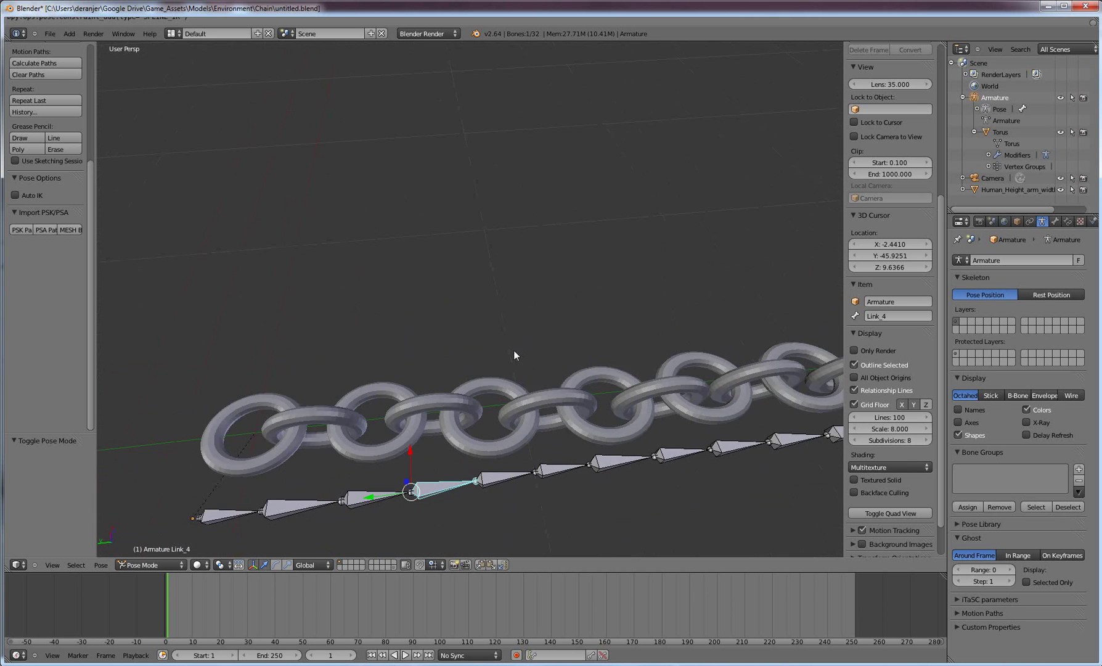
scroll(623, 410, "down", 3)
middle_click_drag(622, 412, 641, 408)
middle_click_drag(758, 373, 631, 342, "shift")
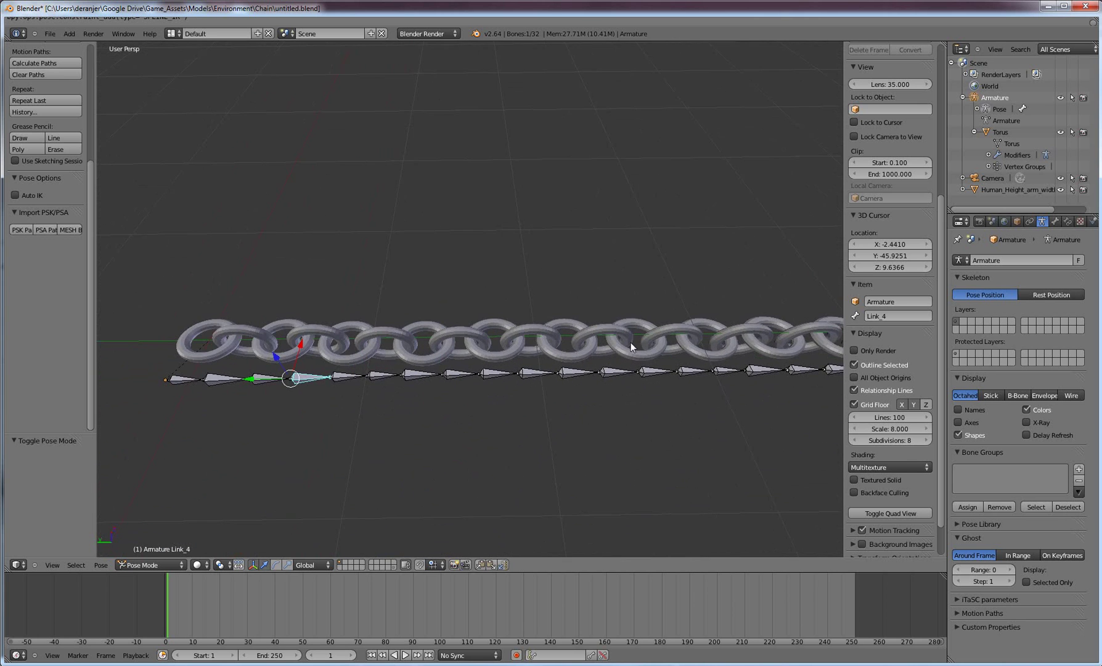
scroll(543, 383, "down", 3)
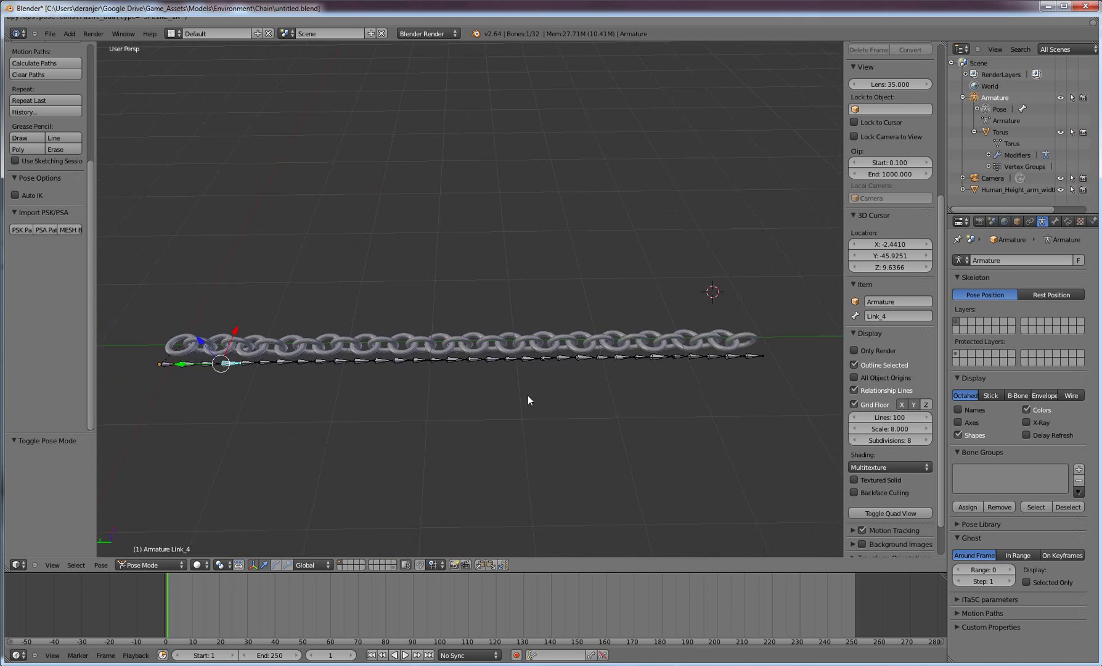
scroll(624, 404, "up", 5)
middle_click_drag(574, 415, 623, 409, "shift")
middle_click_drag(519, 414, 607, 411, "shift")
middle_click_drag(398, 411, 443, 404, "shift")
scroll(443, 405, "down", 3)
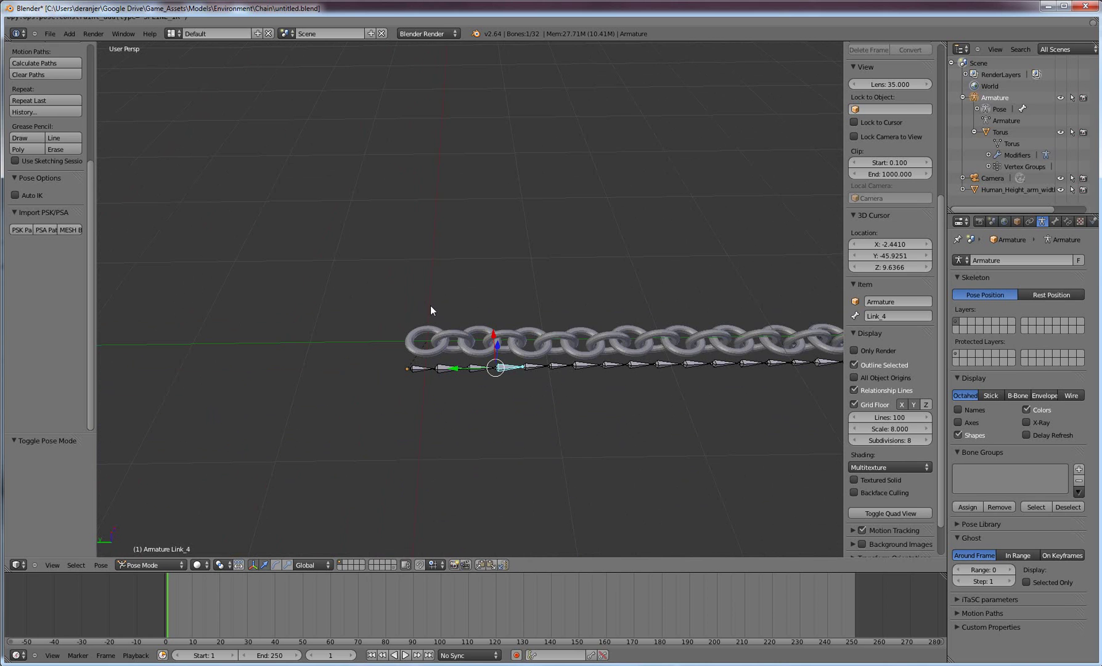
Step: Check the first bone, Link_1, in the armature's Edit Mode, and return to Object Mode with everything deselected
key("Tab")
right_click(417, 372)
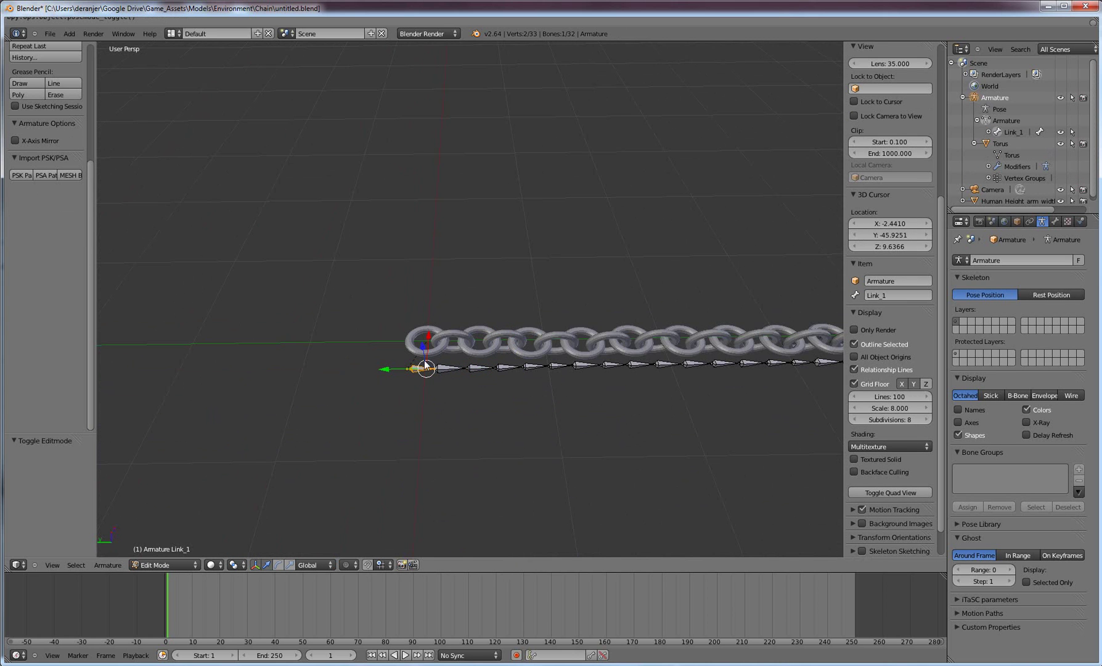
left_click(178, 566)
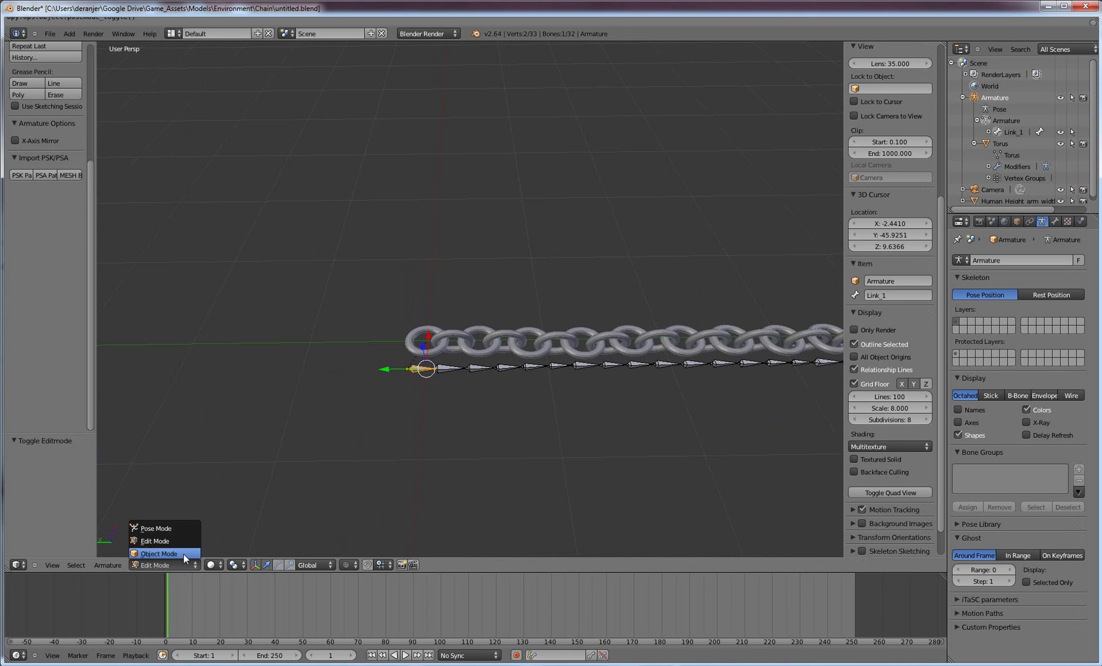
left_click(183, 555)
right_click(489, 352)
key("a")
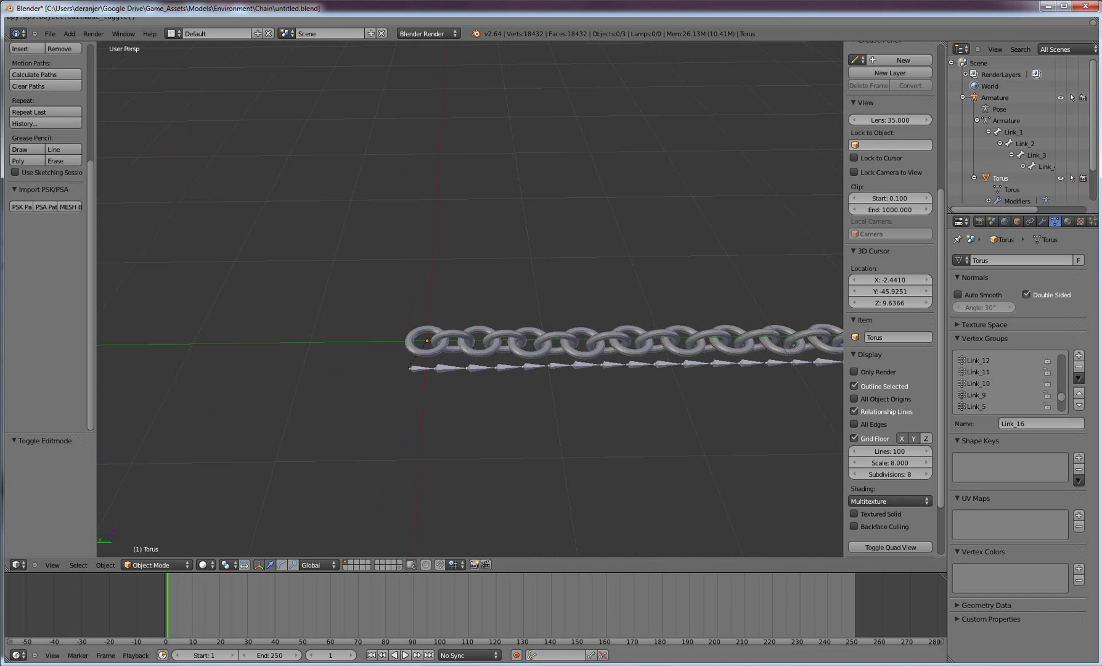
Step: Switch to the Unreal Development Kit, close the open physics asset editor, and select the chainfbx skeletal mesh
left_click(407, 665)
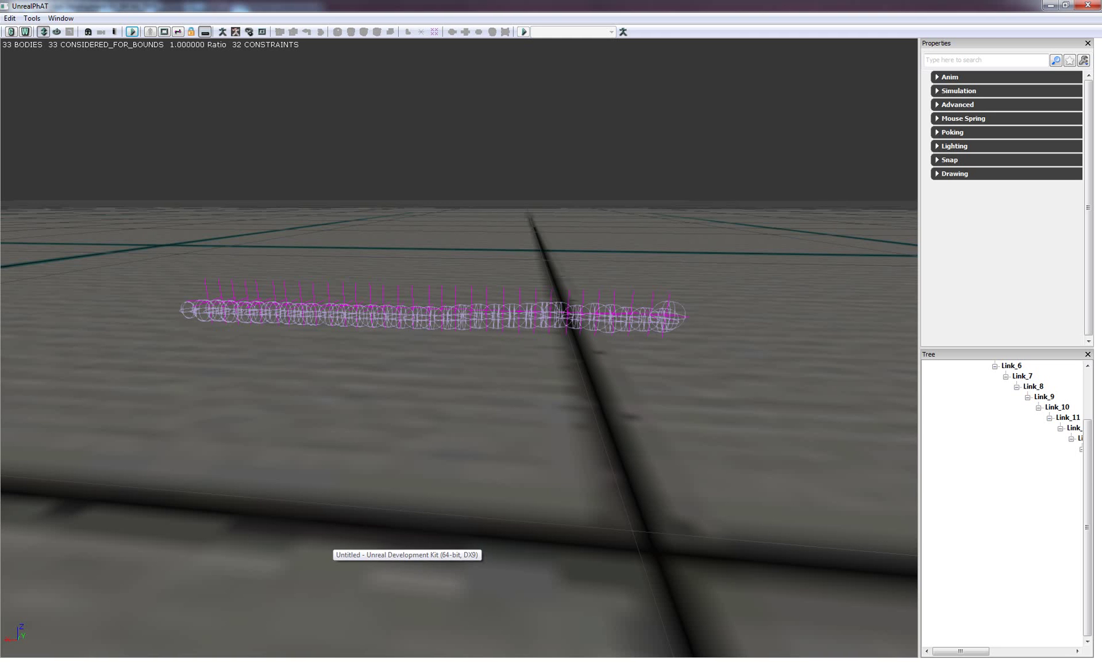
left_click(1087, 5)
left_click(620, 268)
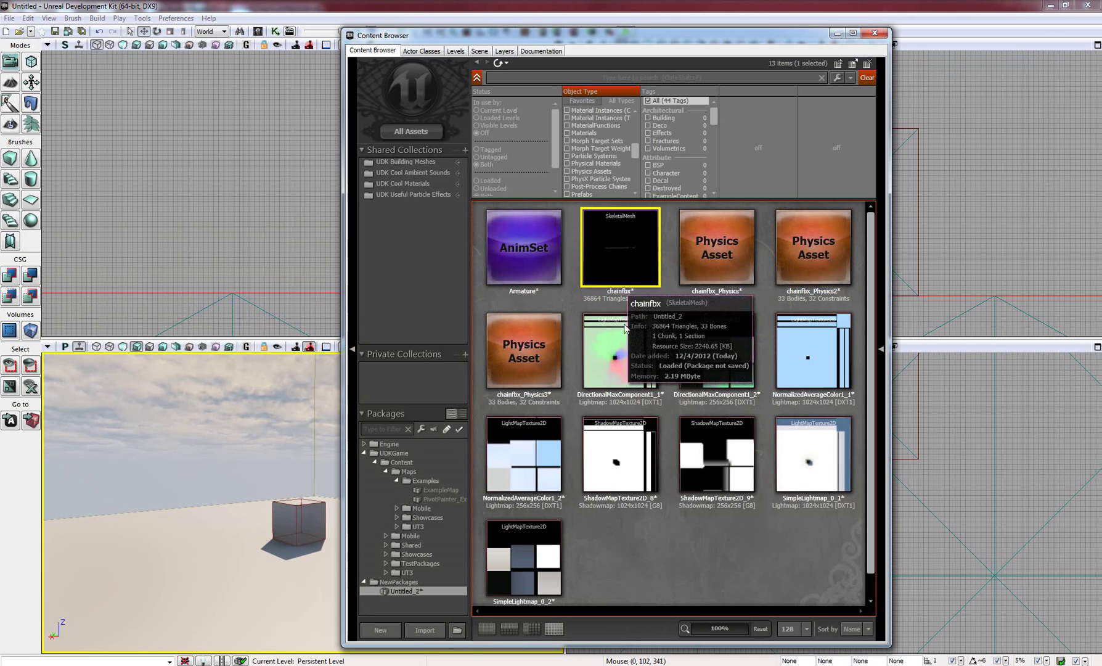
Step: Start a new physics asset from the chainfbx skeletal mesh, named chainfbx_Physics4 in the Untitled_2 package
right_click(629, 249)
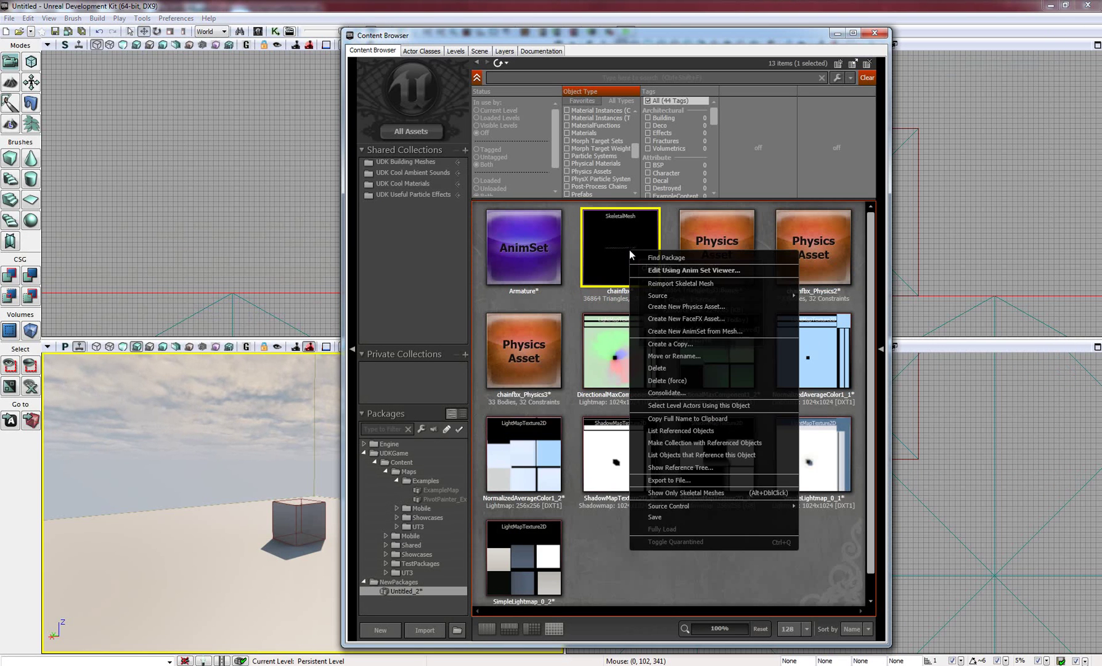
left_click(728, 309)
left_click(545, 346)
type("4")
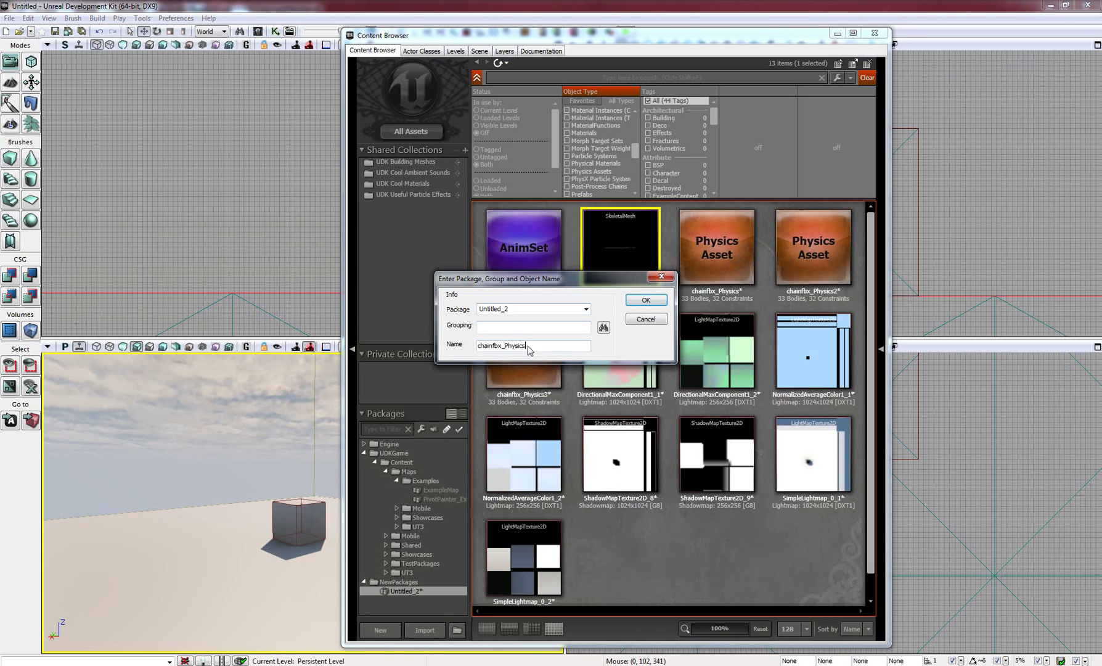
left_click(646, 300)
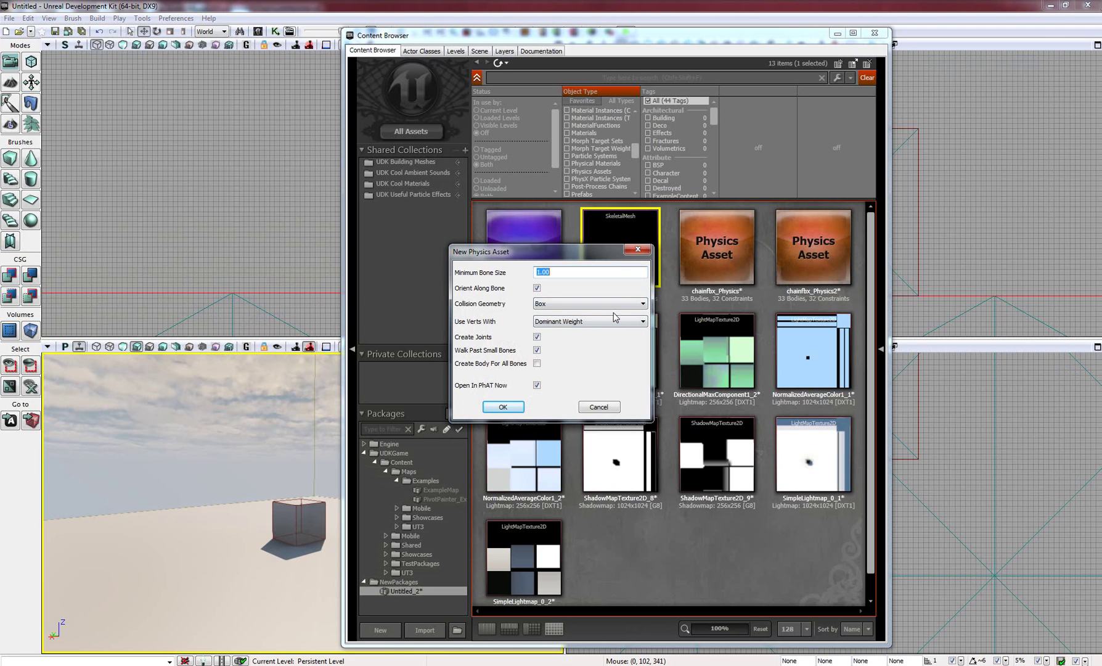
Step: Set the new physics asset's collision geometry to Sphyl/Sphere, review the vertex weight choices, and cancel the creation
left_click(548, 304)
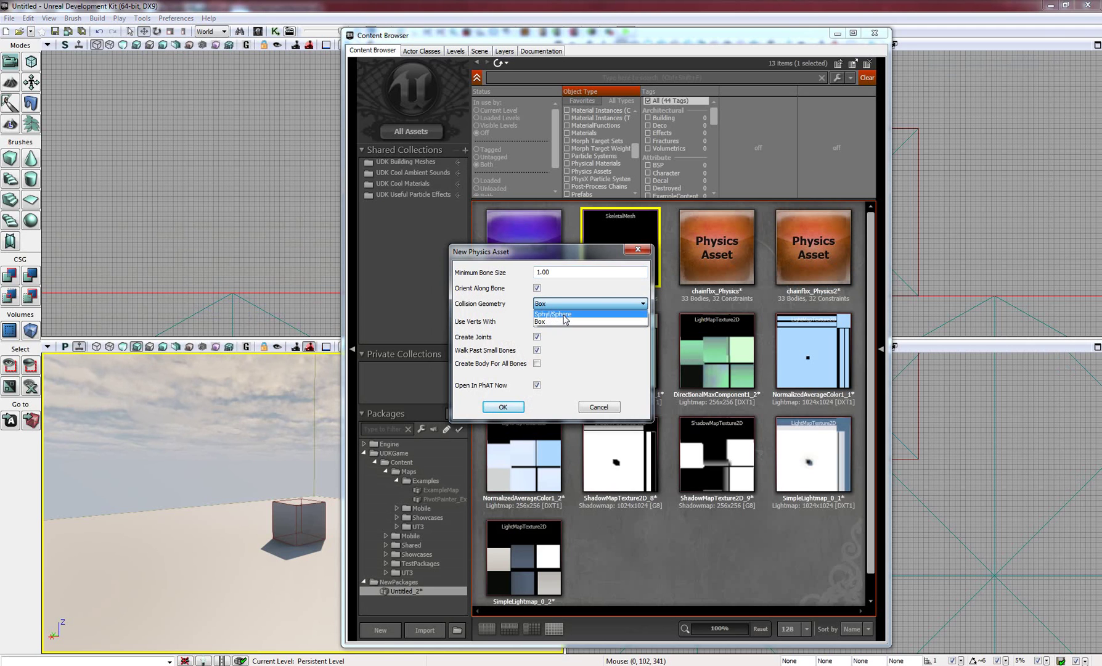
left_click(564, 315)
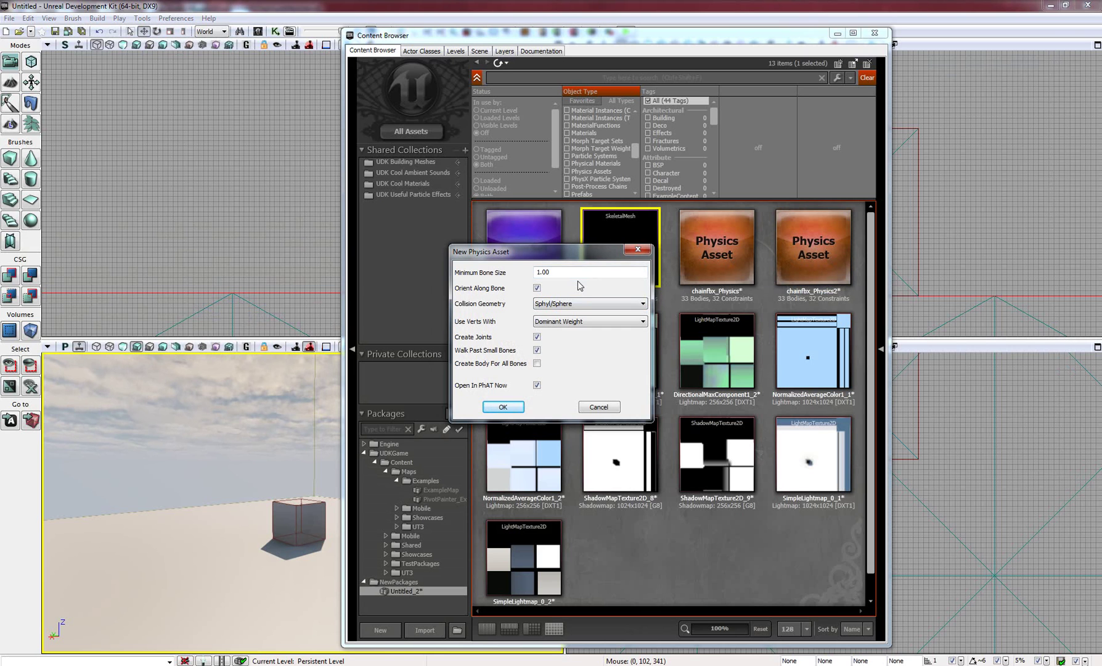
left_click(588, 321)
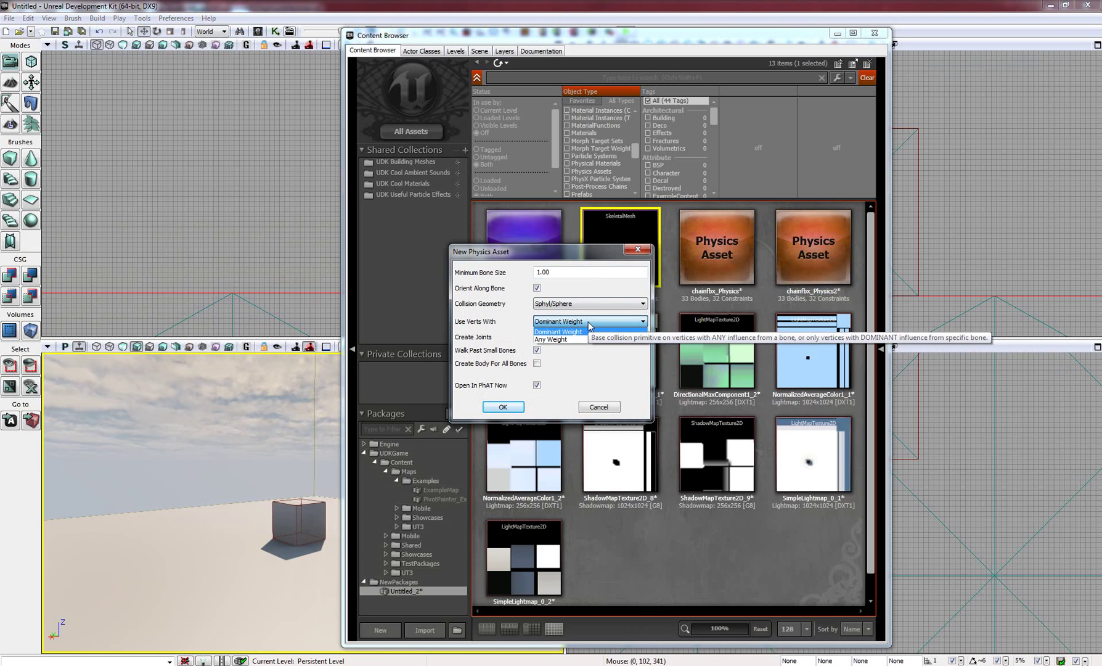
left_click(599, 293)
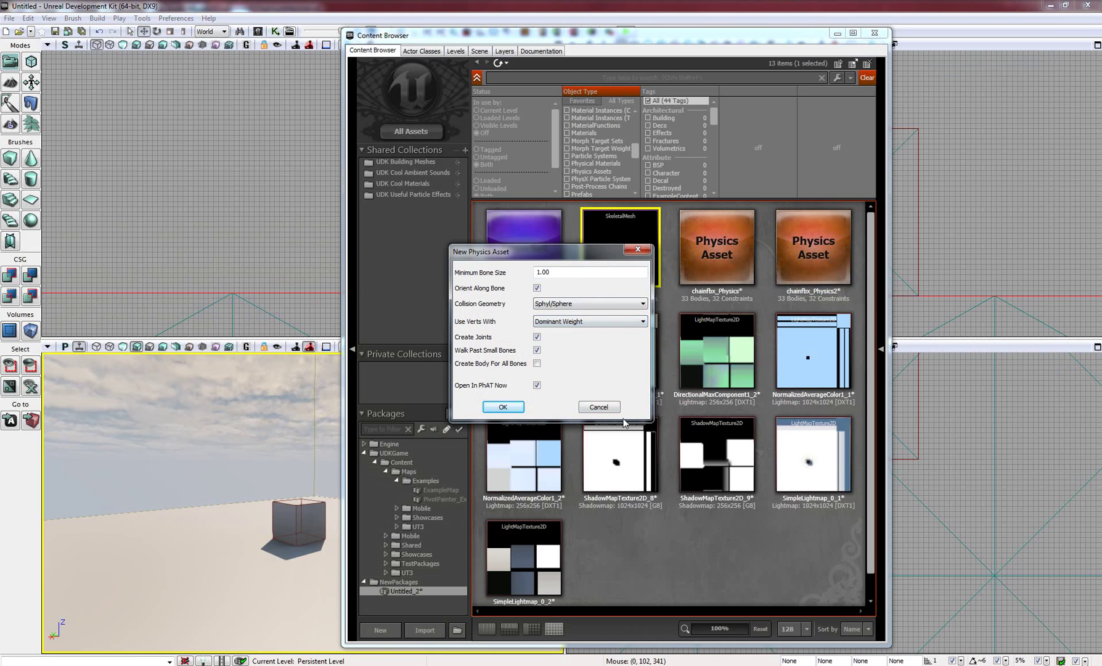
left_click(600, 407)
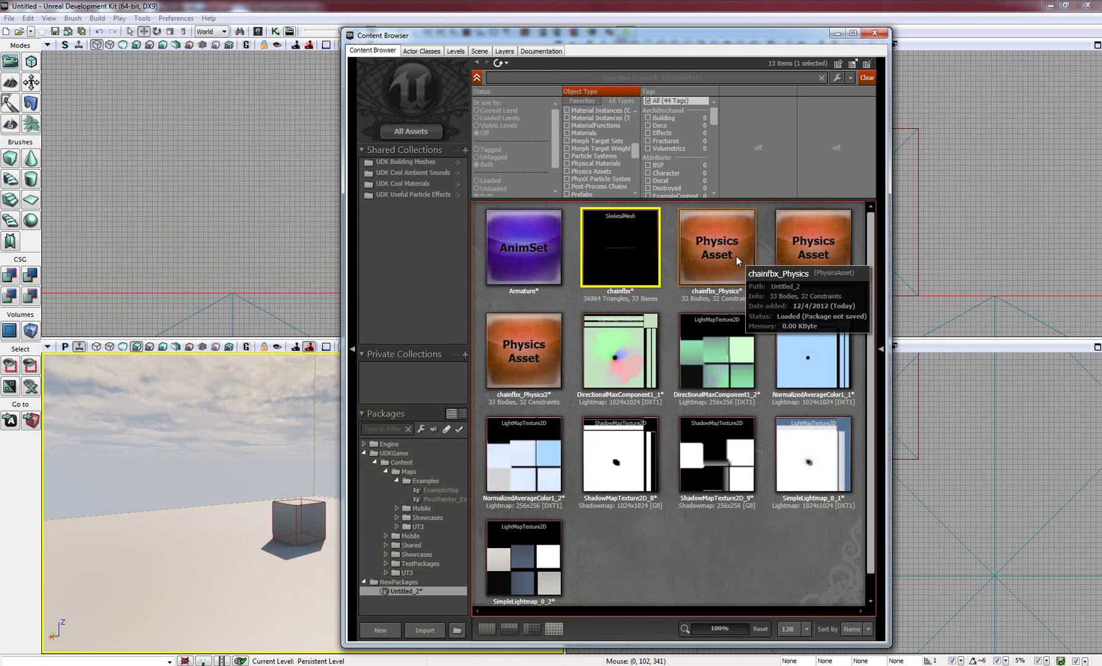
Step: Open the existing chainfbx_Physics2 physics asset for editing
left_click(737, 256)
left_click(809, 245)
right_click(809, 245)
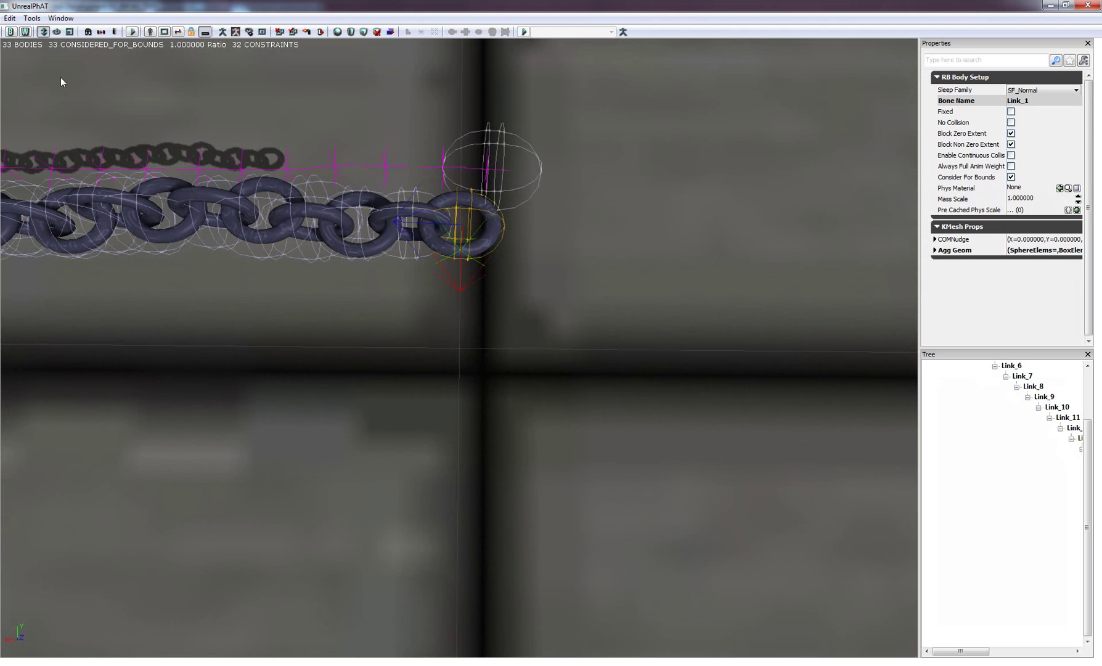
Step: Select the Link_2 collision body and cycle its transform gizmo through translation, rotation and scaling, ending on scaling
left_click_drag(397, 224, 382, 219)
left_click(397, 219)
left_click(409, 259)
key("space")
key("space")
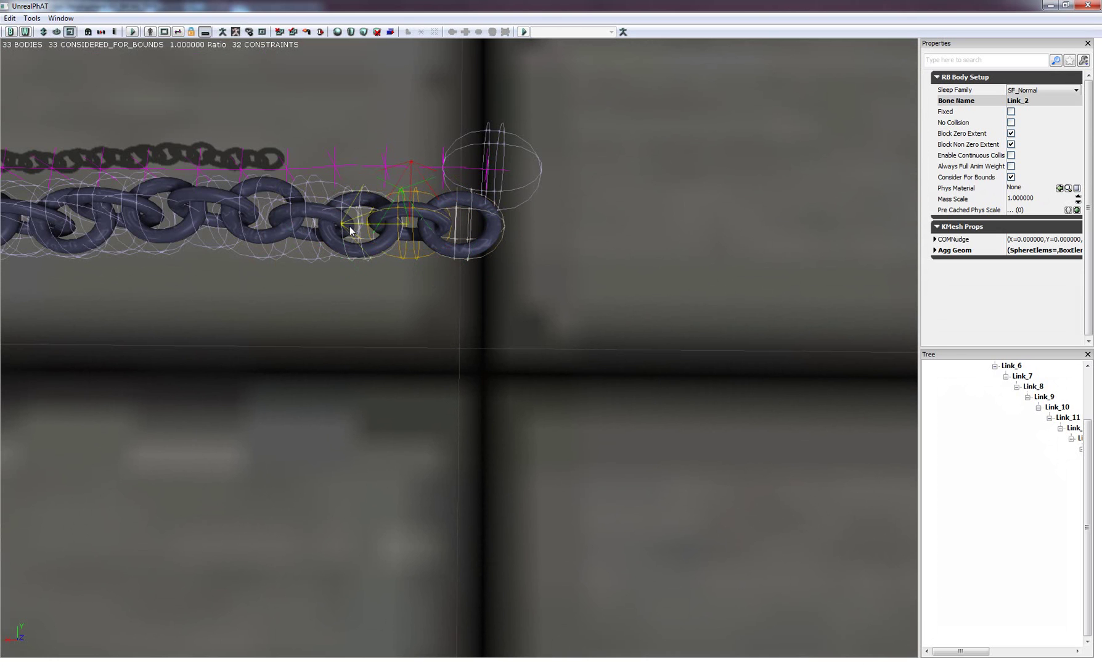
key("space")
key("space")
key("space")
middle_click_drag(497, 301, 553, 304)
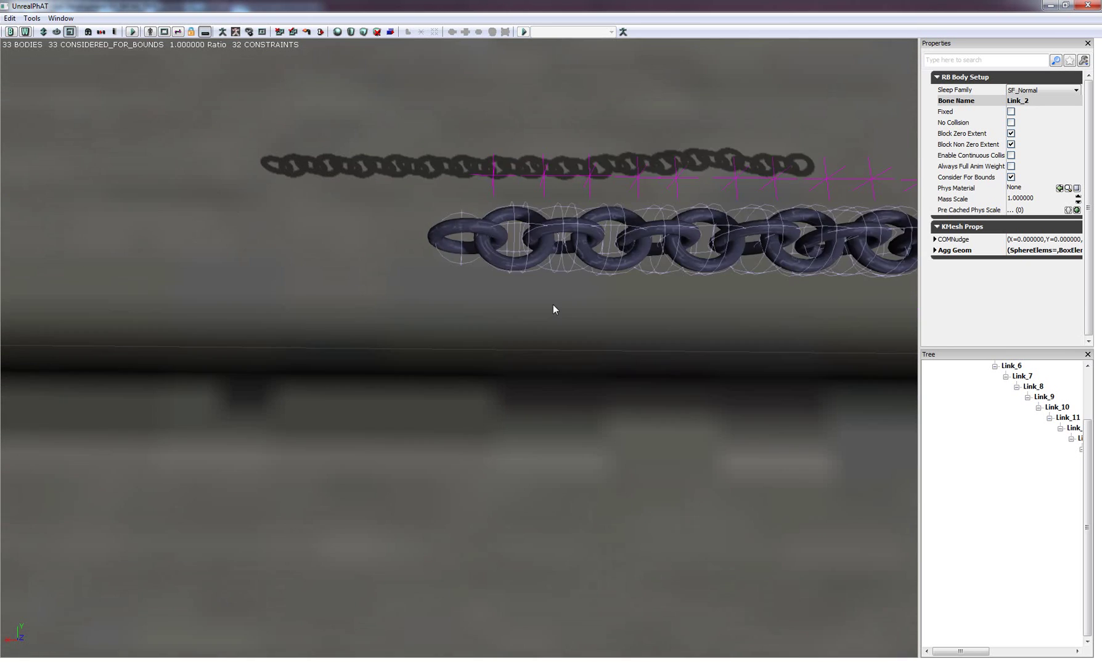
Step: Inspect the collision bodies along the chain up to its last link and clear the Link_2 body selection
left_click_drag(553, 304, 635, 349)
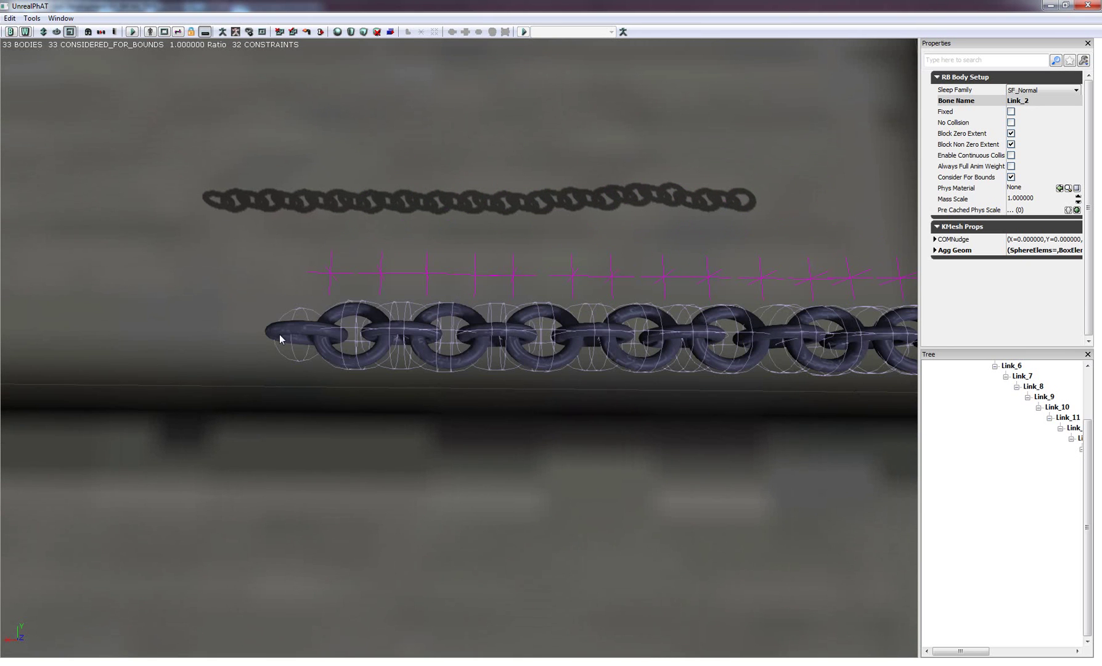
left_click_drag(676, 363, 530, 417)
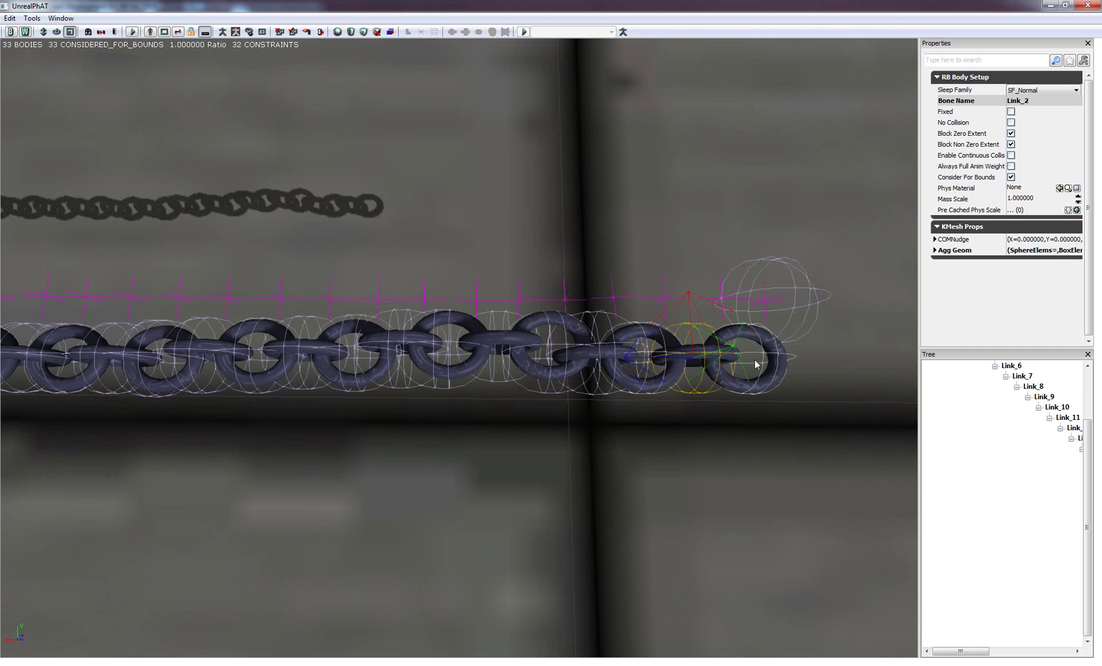
left_click(765, 361)
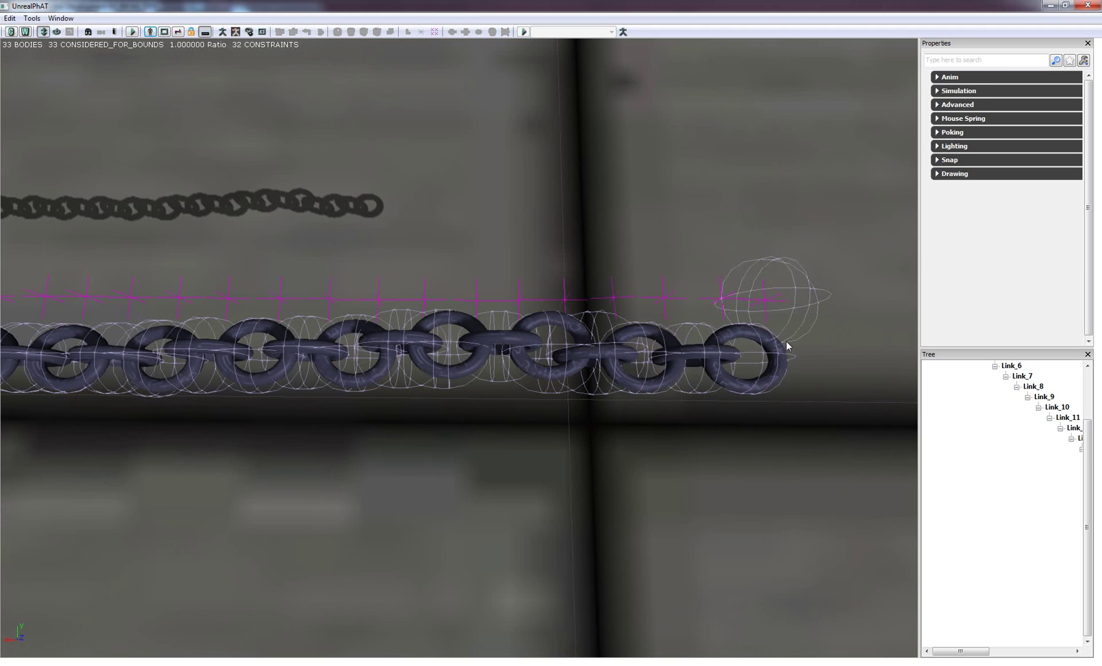
left_click(725, 303)
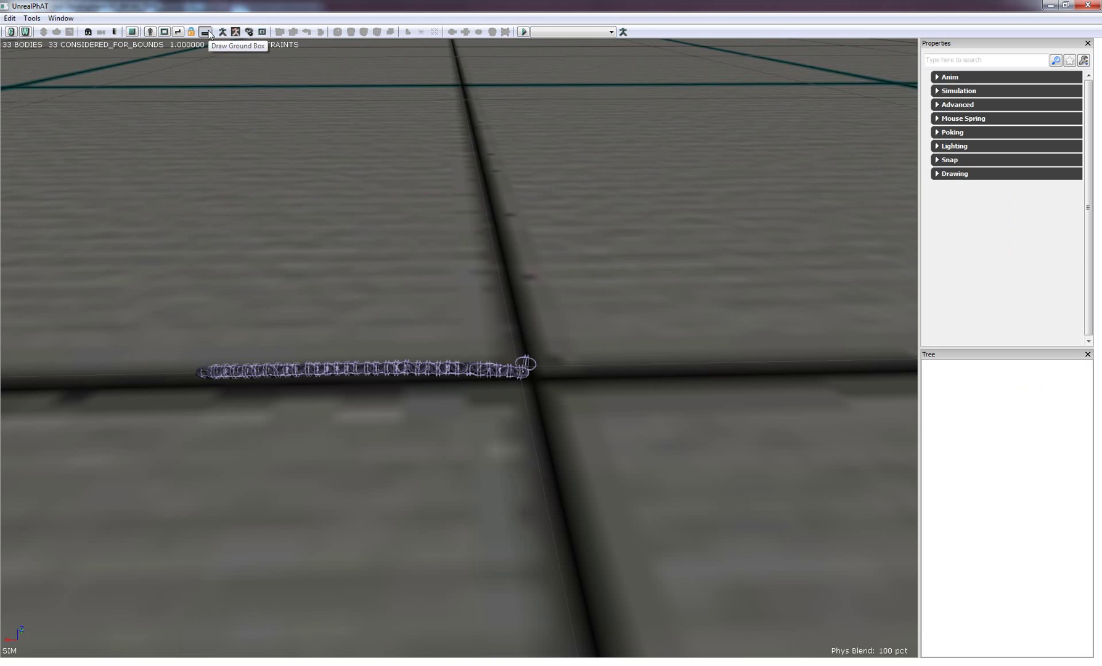
Step: Hide the collision bodies in the simulation and lift and swing the chain by its end link to test its movement
left_click(163, 32)
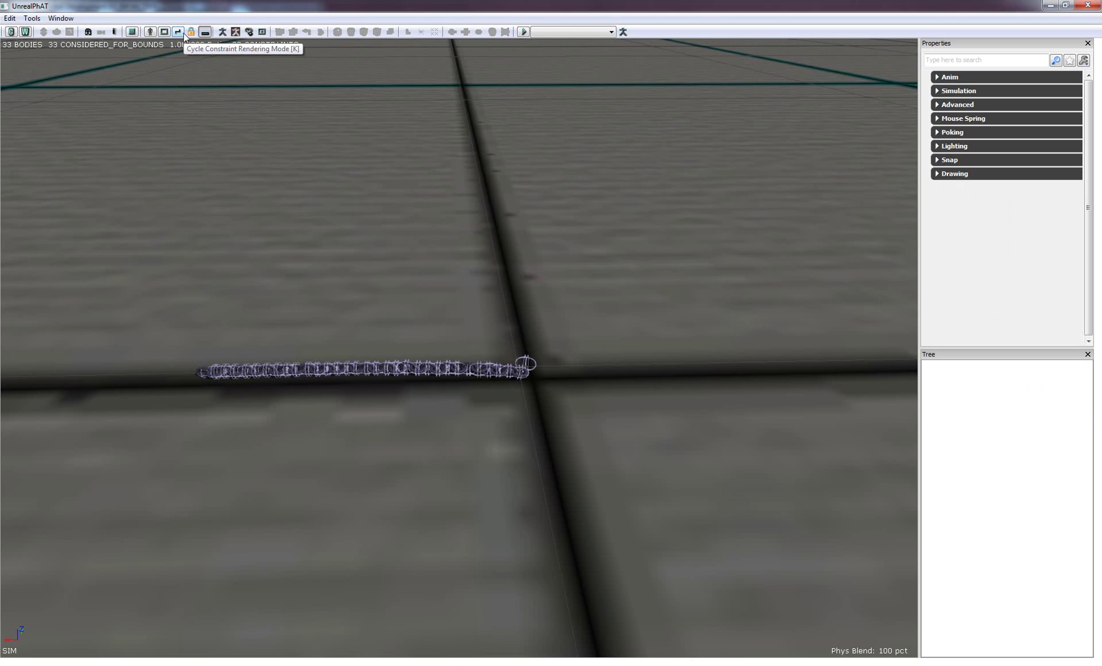
left_click(165, 32)
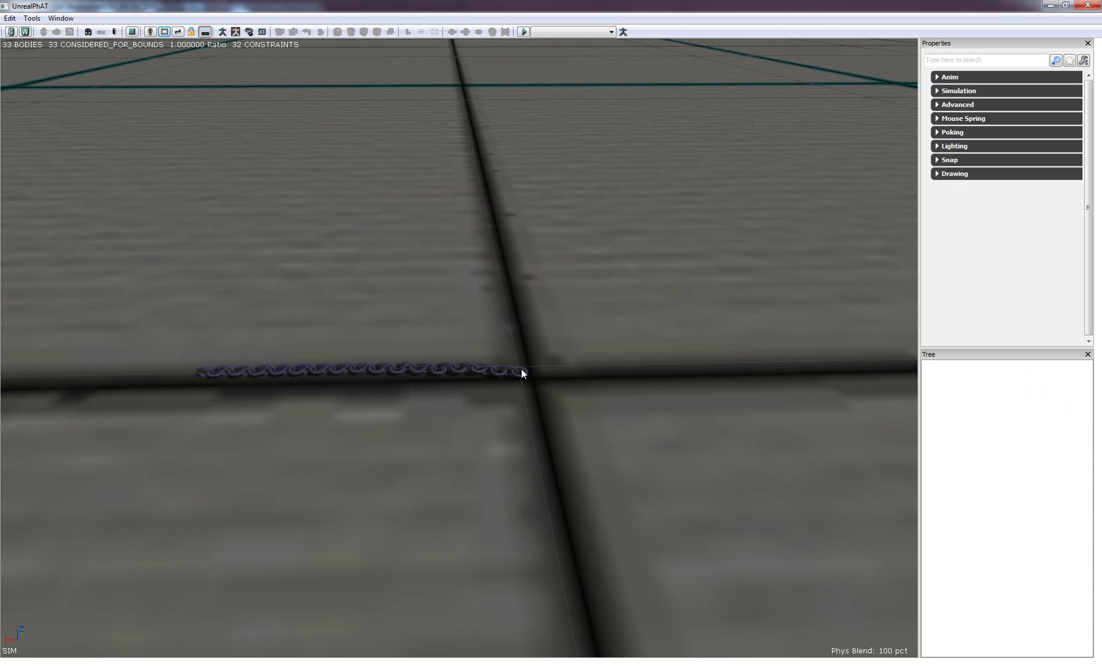
right_click_drag(522, 369, 519, 331, "ctrl")
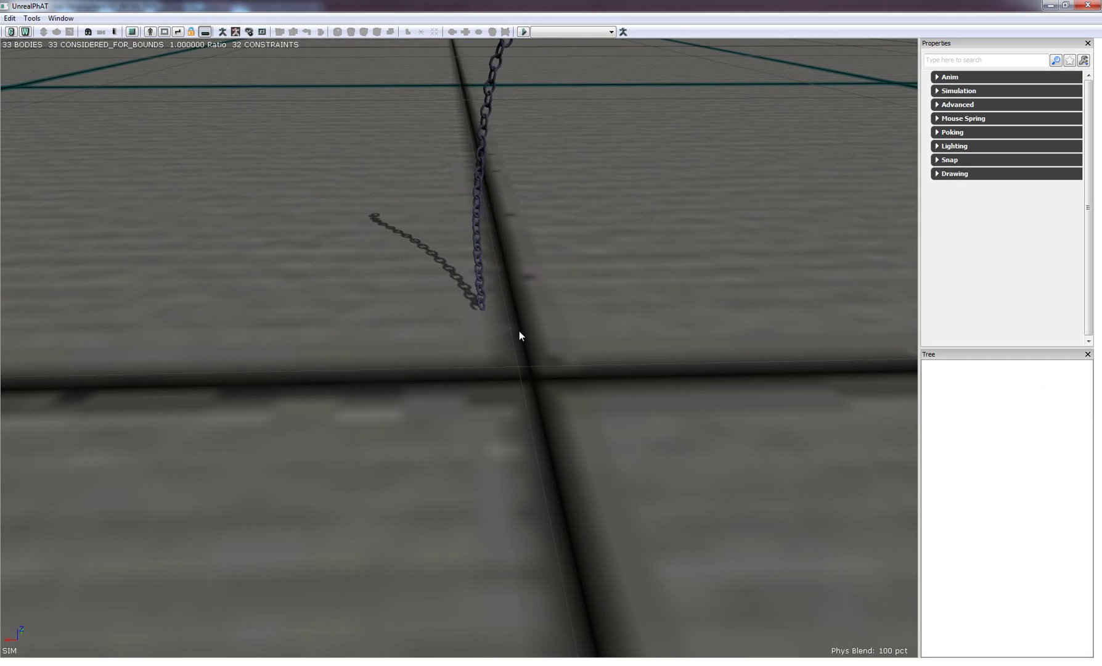
left_click_drag(519, 330, 518, 322, "ctrl")
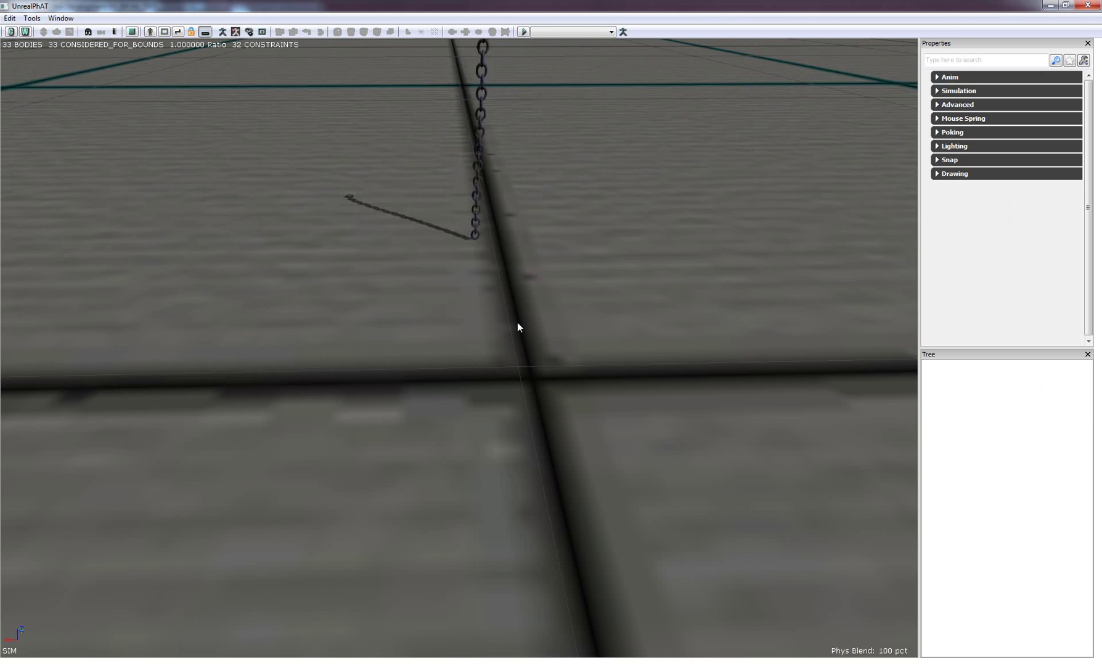
right_click_drag(517, 323, 520, 327, "ctrl")
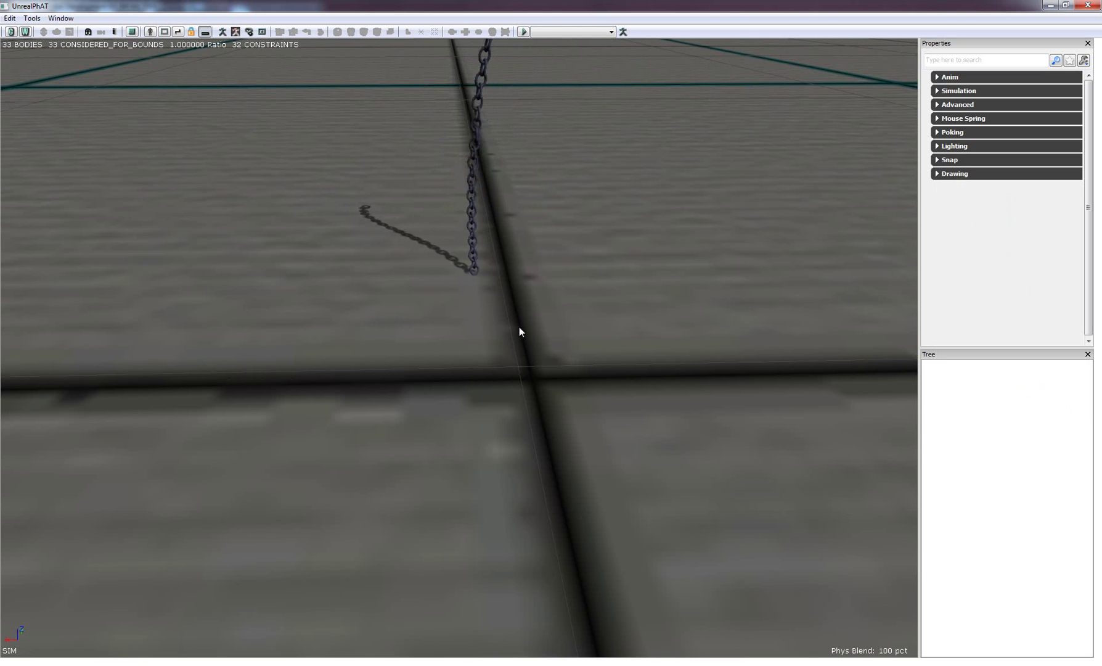
left_click_drag(519, 326, 522, 329, "ctrl")
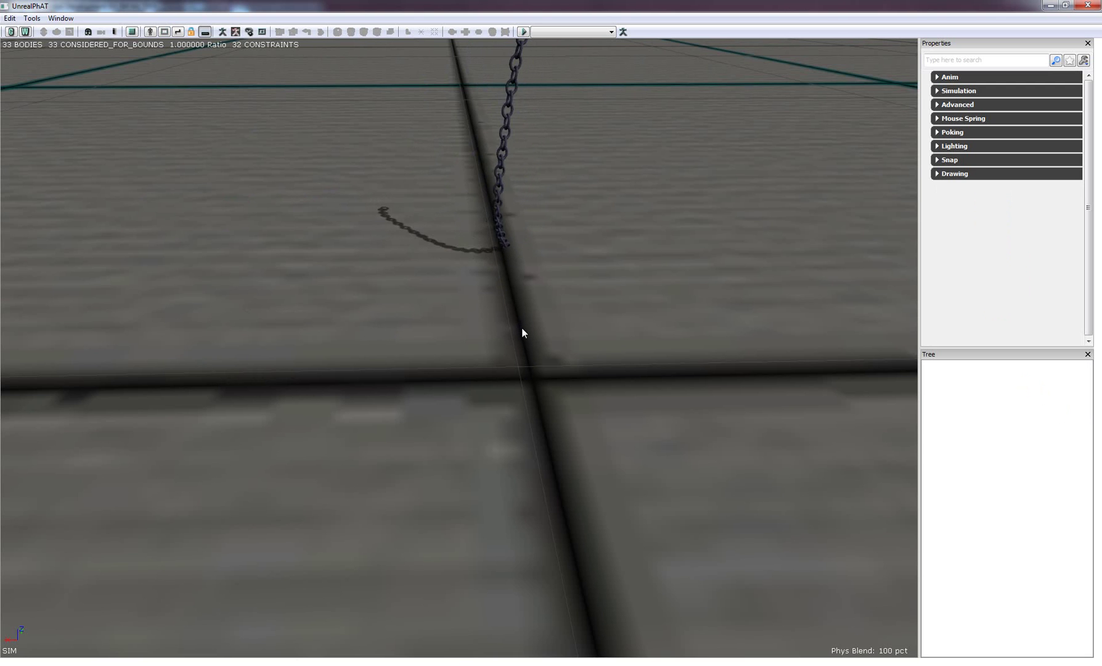
right_click_drag(522, 327, 518, 365, "ctrl")
left_click_drag(518, 365, 524, 321, "ctrl")
right_click_drag(524, 321, 520, 323, "ctrl")
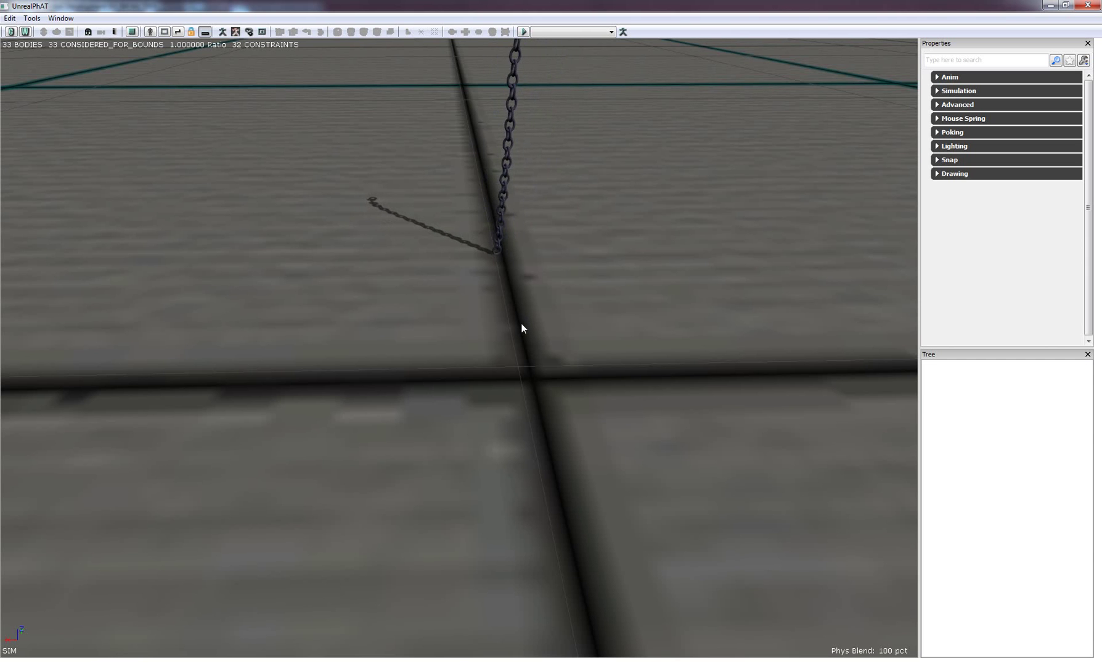
right_click_drag(523, 330, 448, 373, "ctrl")
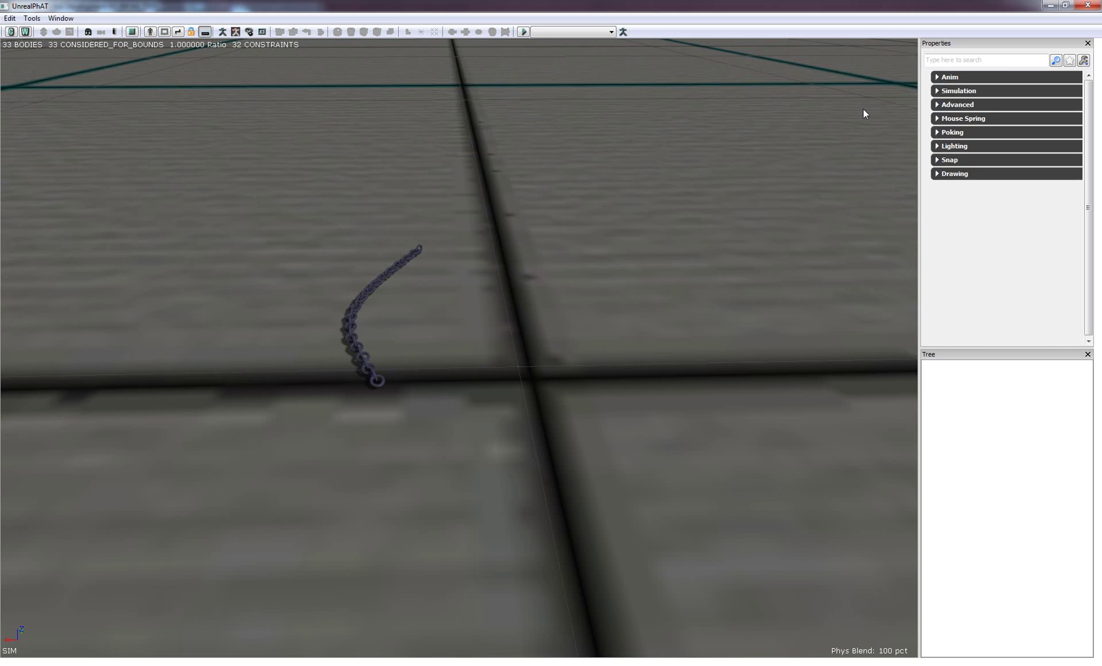
Step: Turn off Swing Limited and Twist Limited on the Link_2 joint, set both limit stiffnesses to 0, and copy its settings to all joints
key("s")
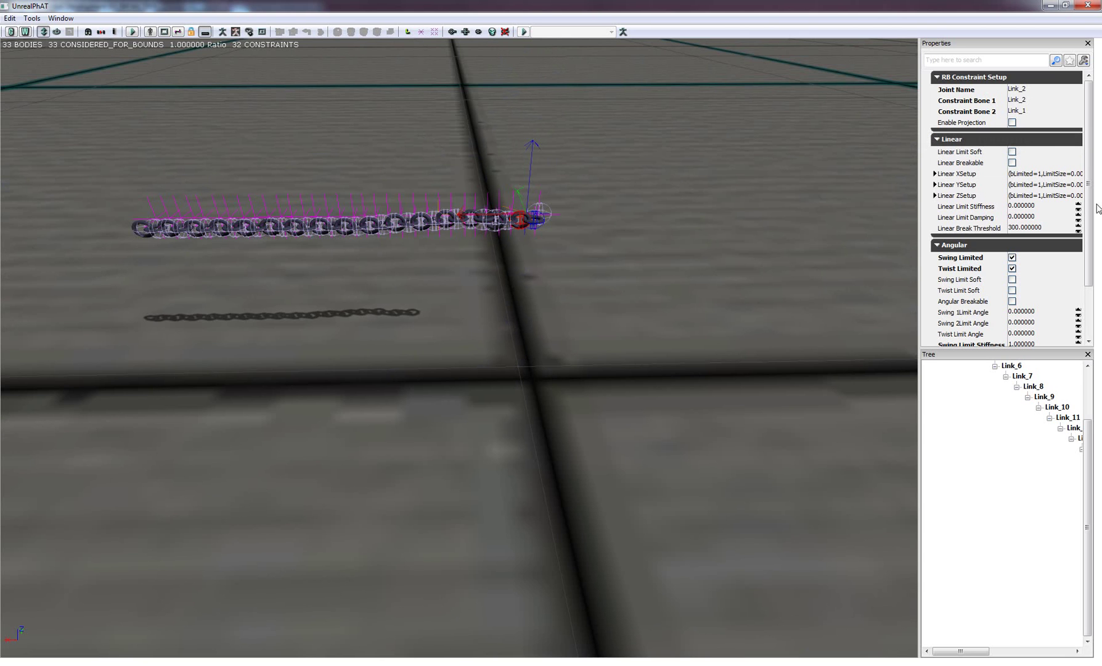
left_click_drag(1089, 173, 1083, 226)
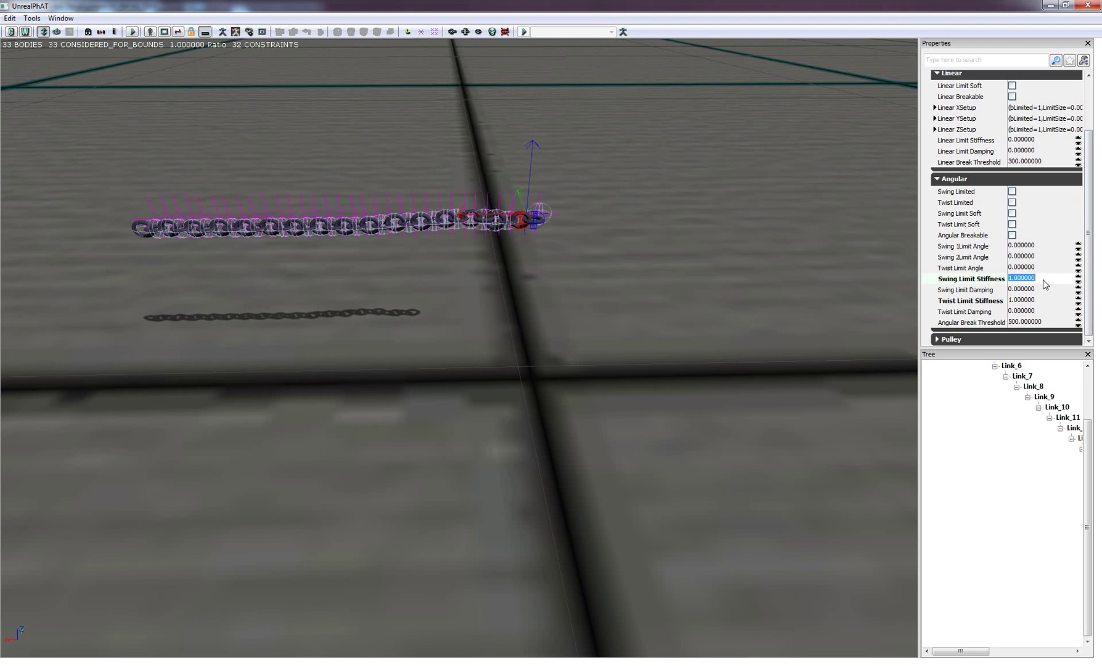
left_click(1031, 301)
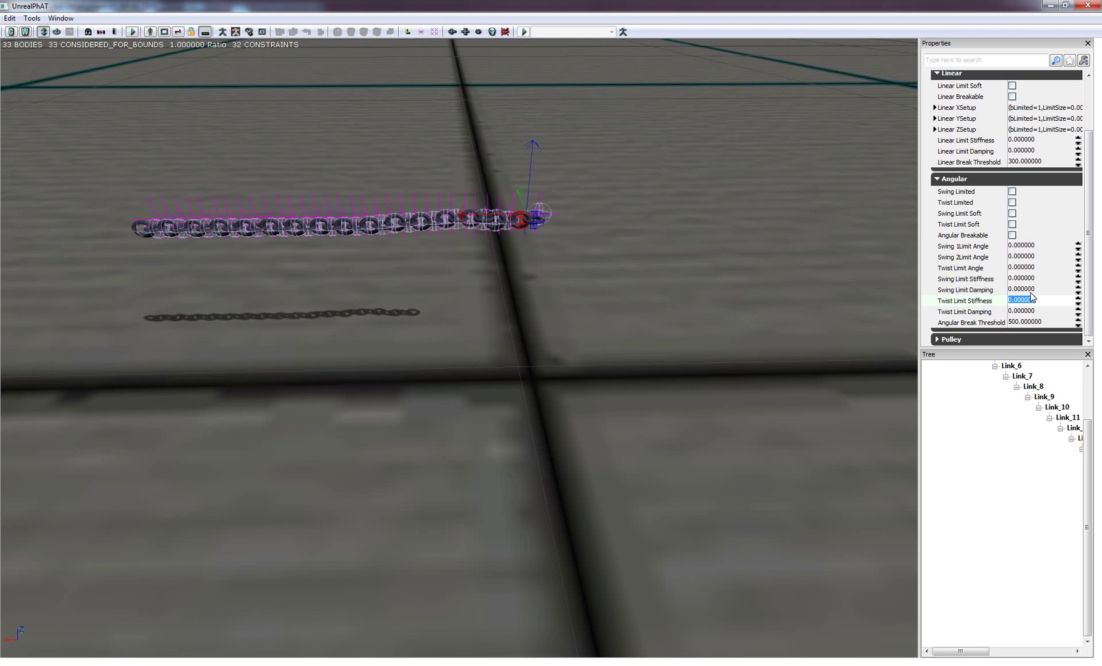
left_click(32, 18)
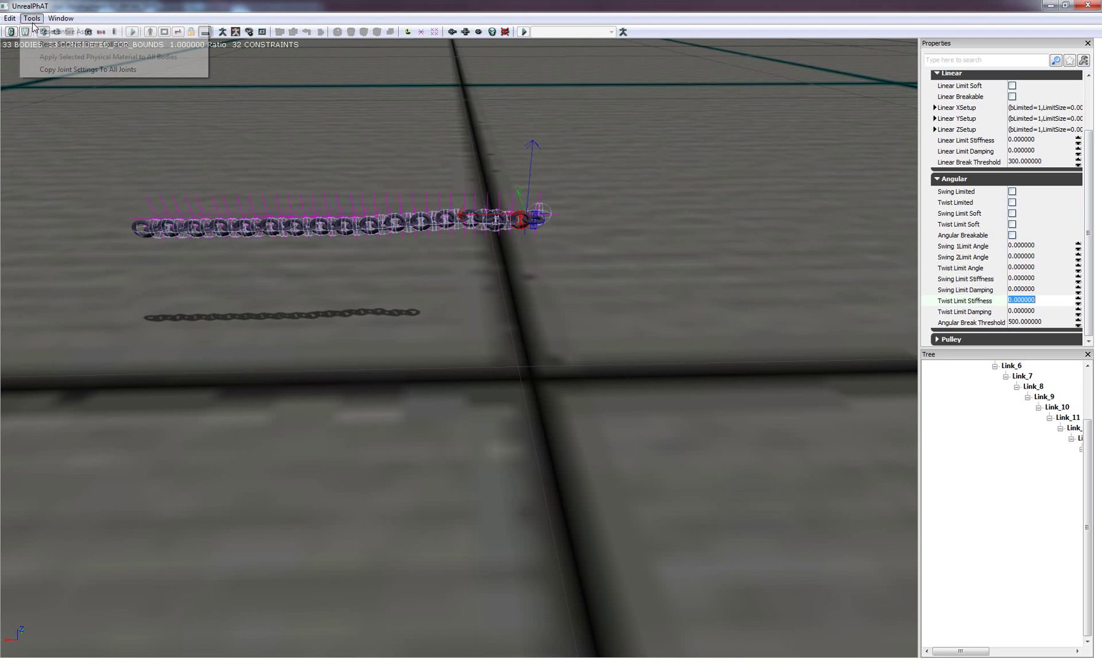
left_click(65, 70)
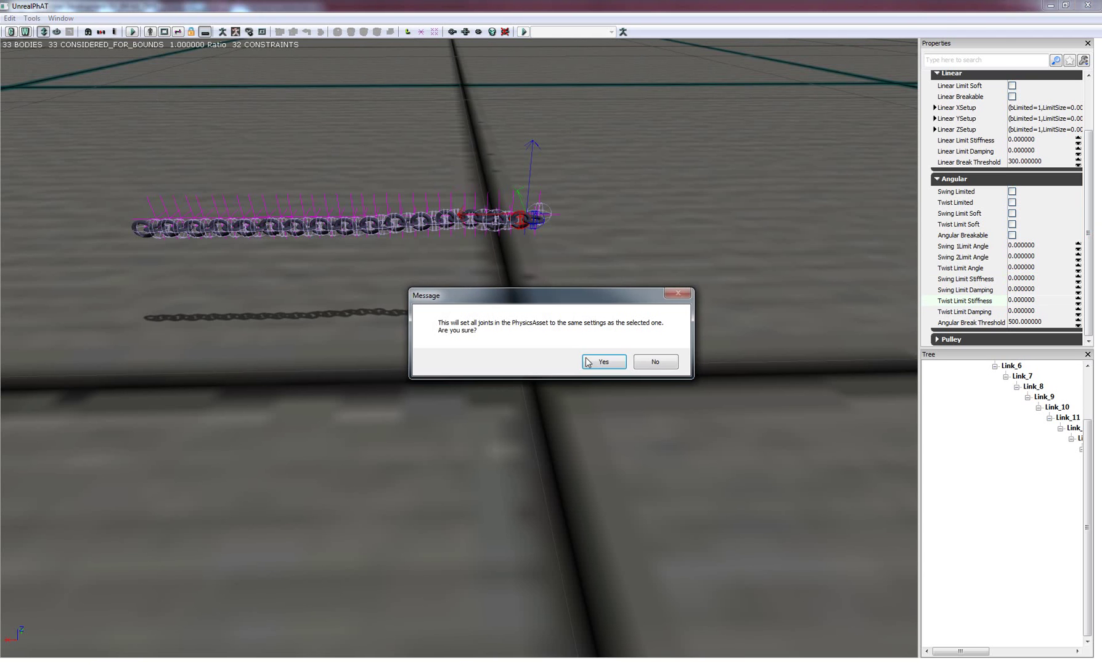
left_click(604, 362)
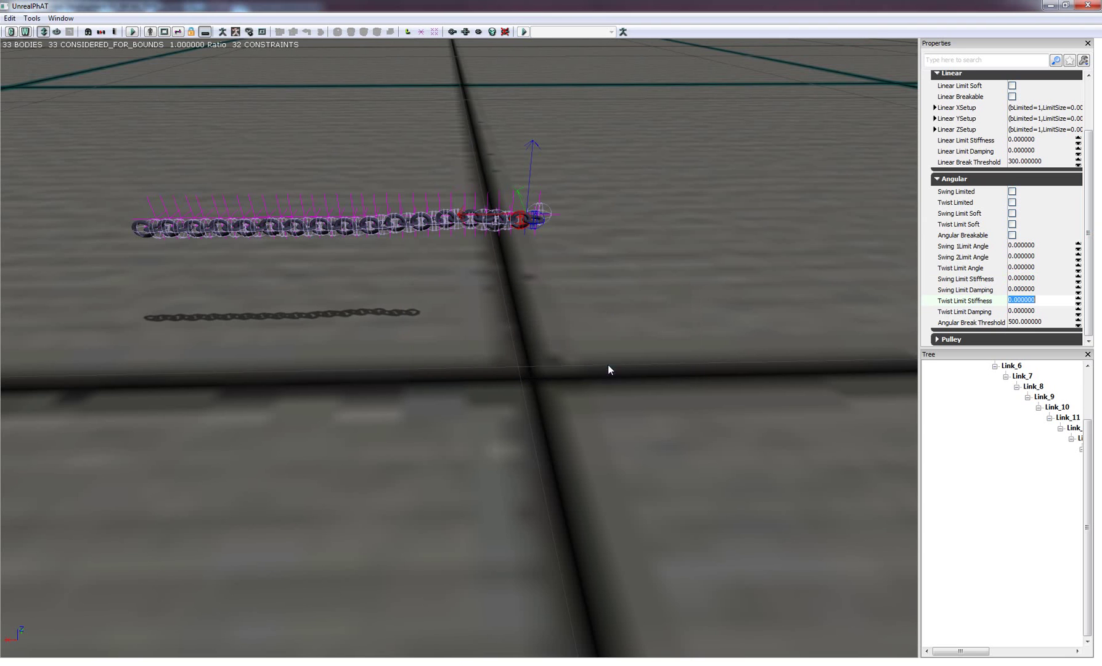
Step: Simulate the chain with the unrestricted joints and pull it around by its links to test how freely it moves
left_click(539, 218)
key("s")
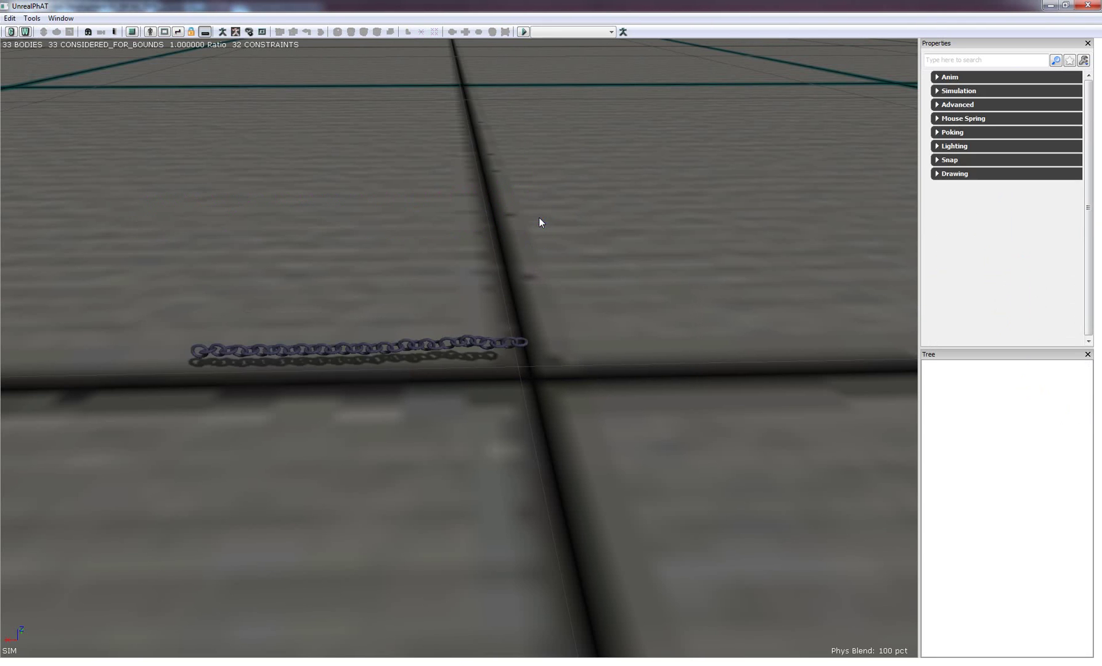
left_click_drag(519, 359, 526, 302, "ctrl")
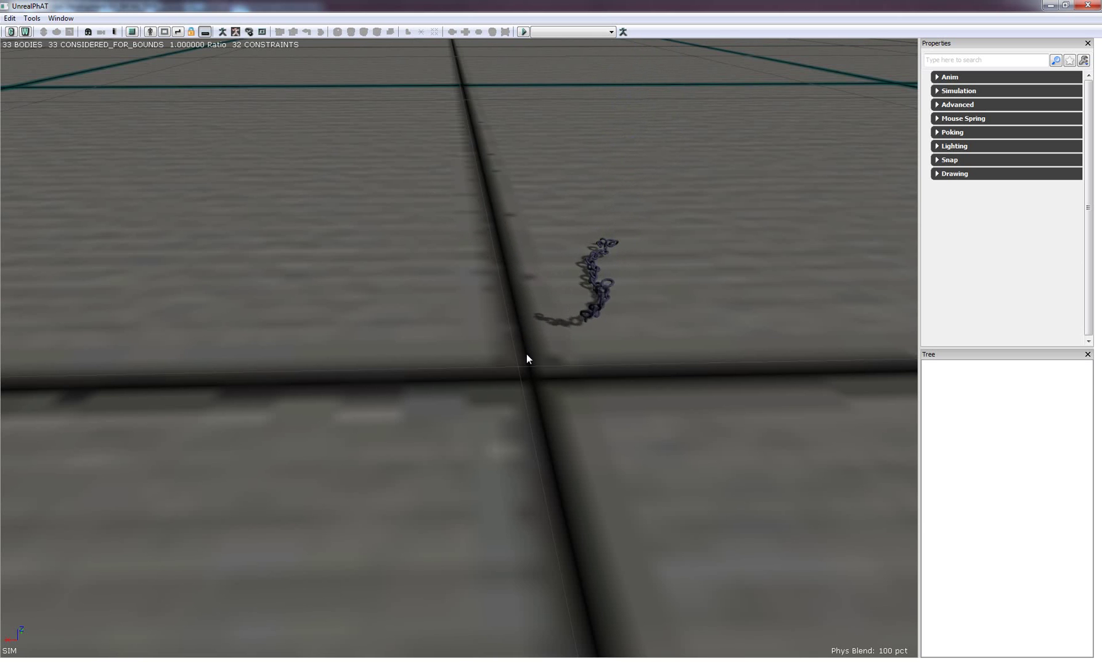
right_click_drag(527, 355, 513, 332, "ctrl")
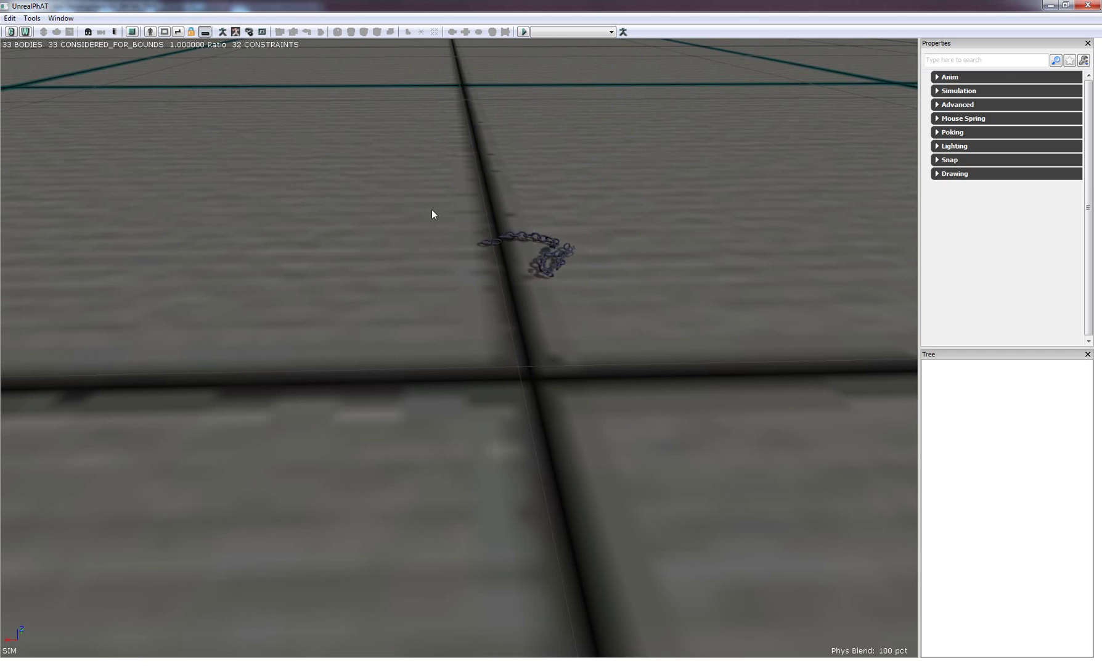
Step: Stop the simulation, enable Twist Limited with a twist limit angle of 1 on the end joint, and copy its settings to all joints
key("s")
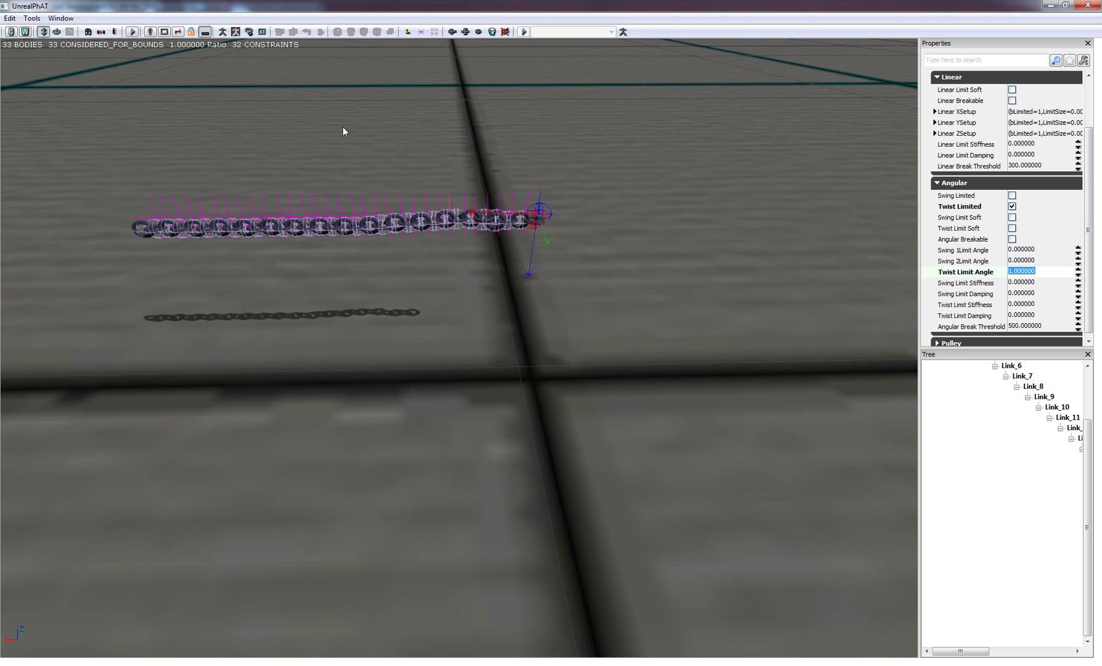
left_click(32, 18)
left_click(62, 70)
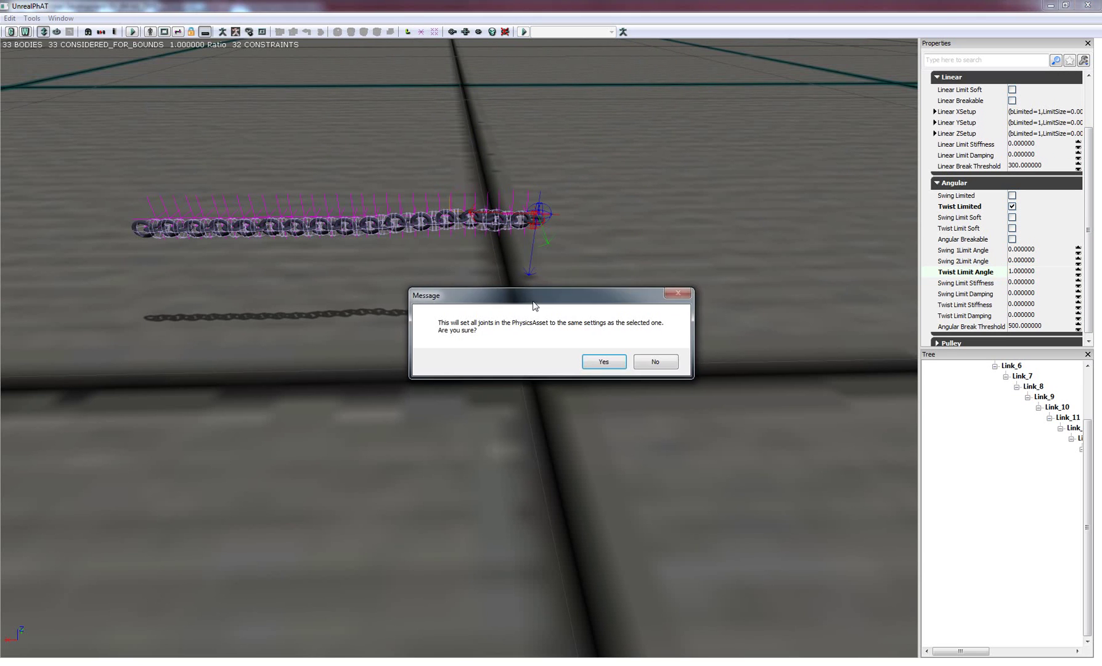
left_click(603, 364)
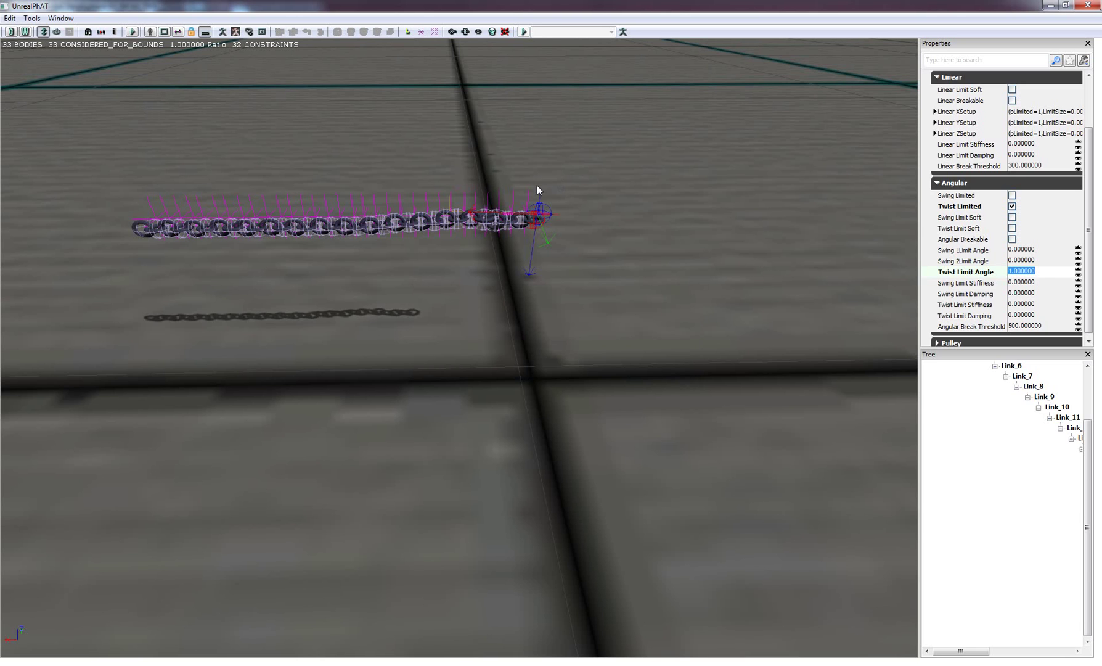
Step: Simulate the chain with the twist limit applied, drag it around to test it, and end the simulation
key("s")
right_click_drag(517, 363, 526, 306, "ctrl")
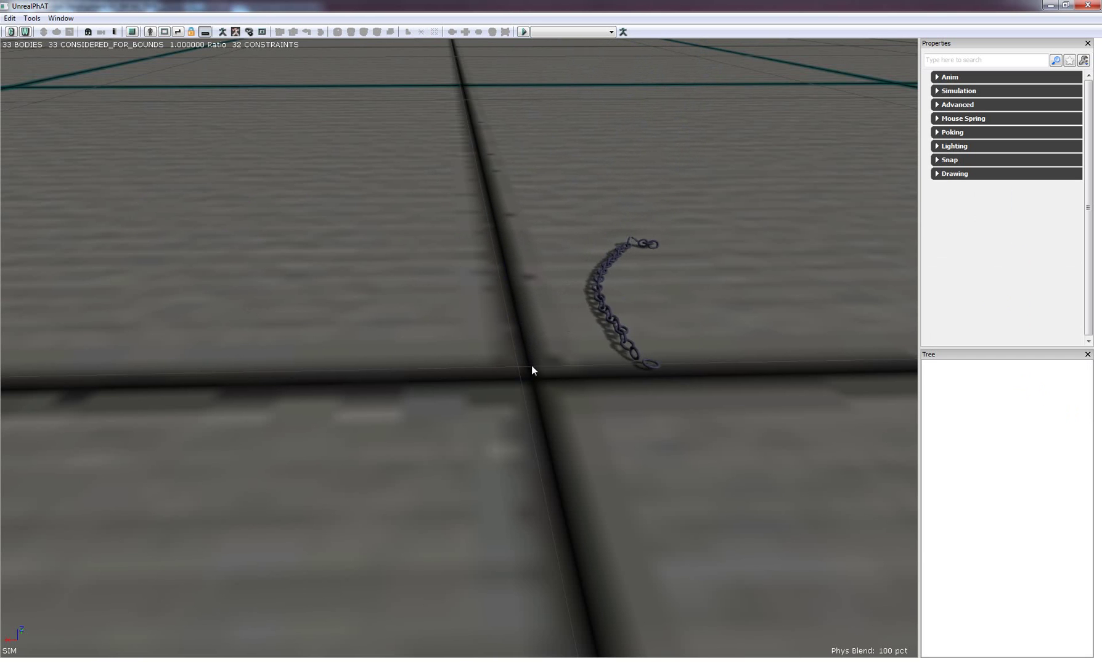
right_click_drag(531, 354, 542, 382, "ctrl")
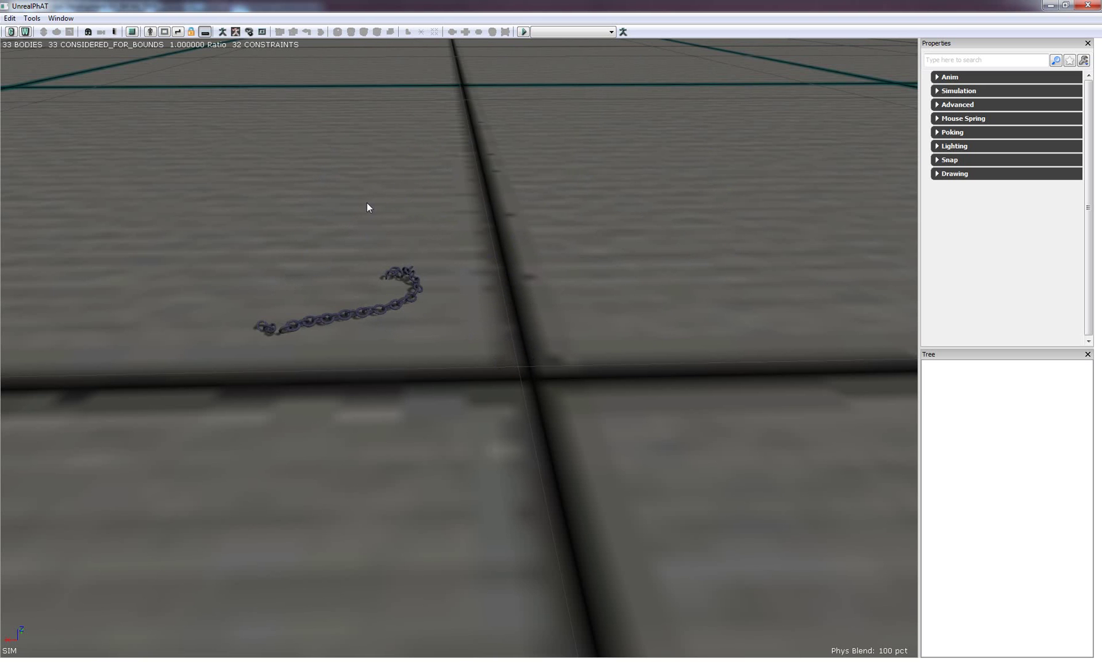
left_click(130, 35)
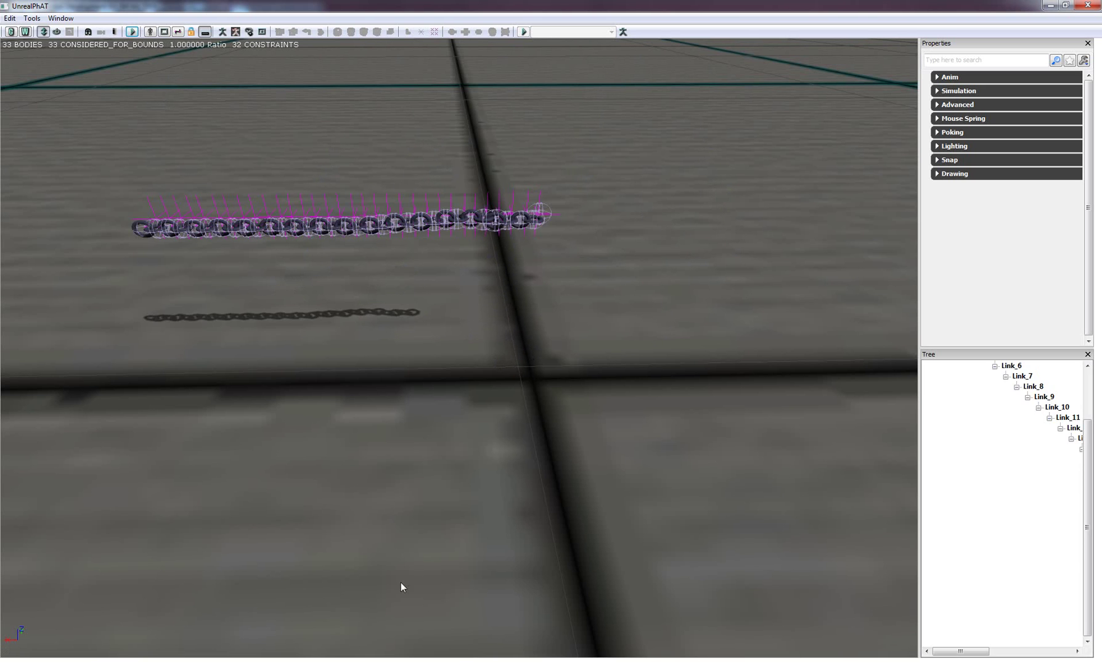
Step: Switch to Blender, set the render engine to Blender Game, and review the physics types offered for the chain mesh
key("alt+Tab")
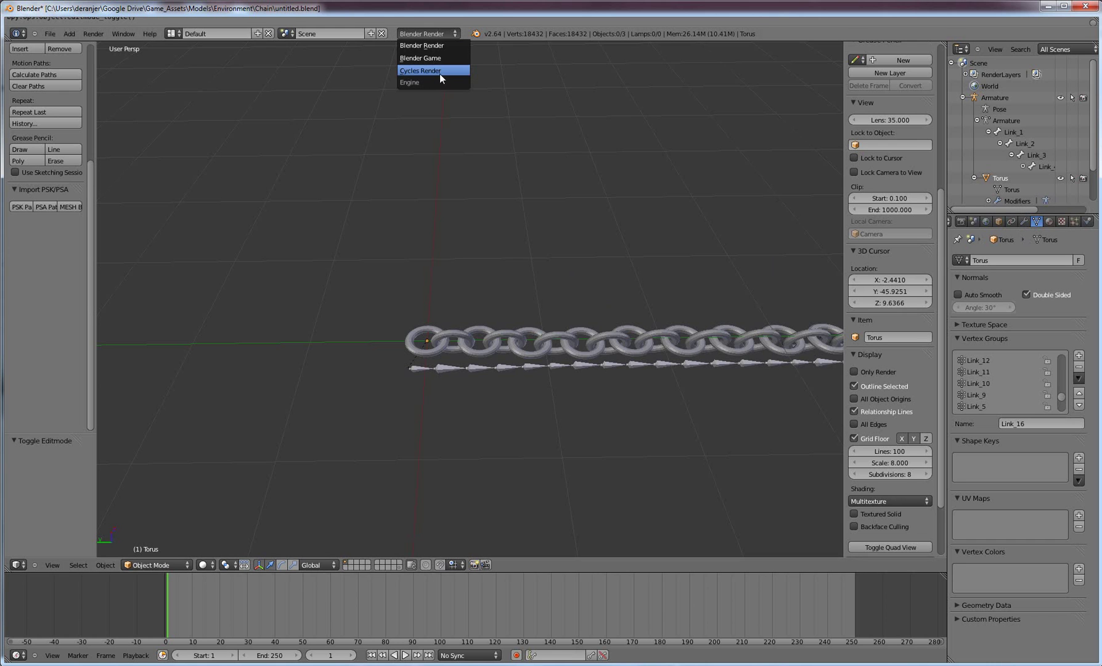
left_click(442, 59)
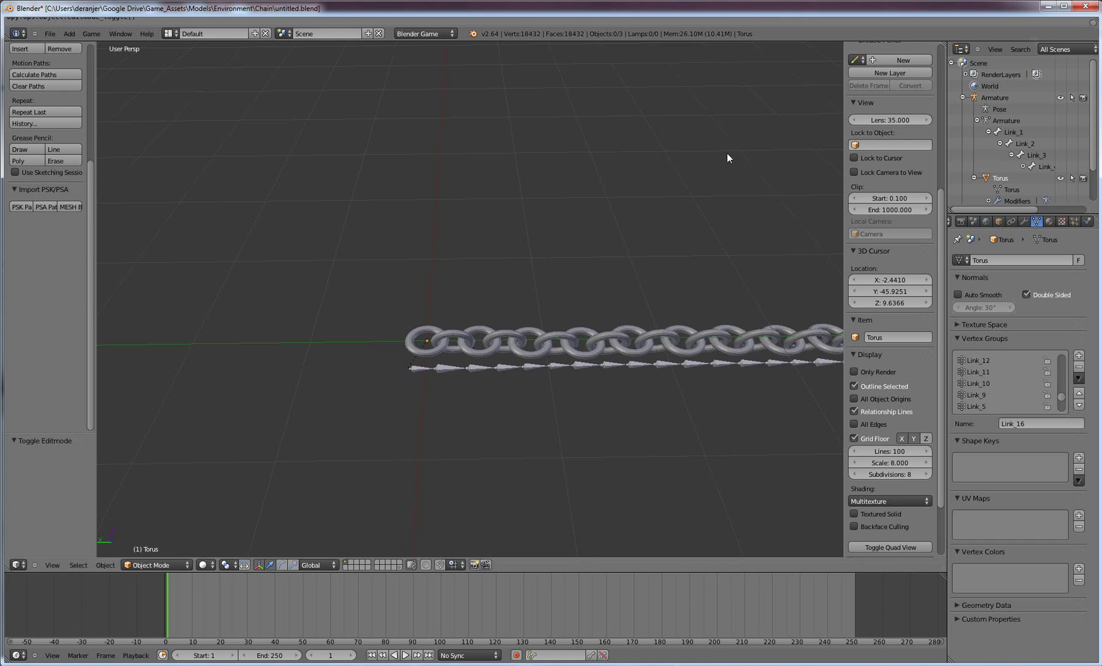
left_click(1088, 222)
left_click(1048, 269)
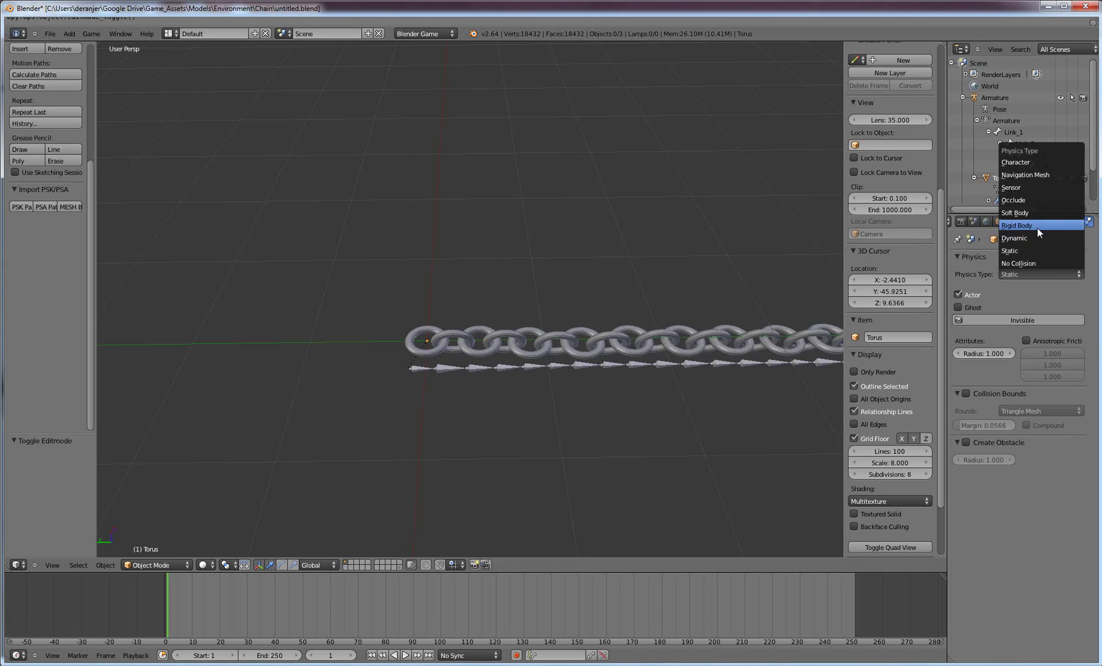
left_click(1044, 275)
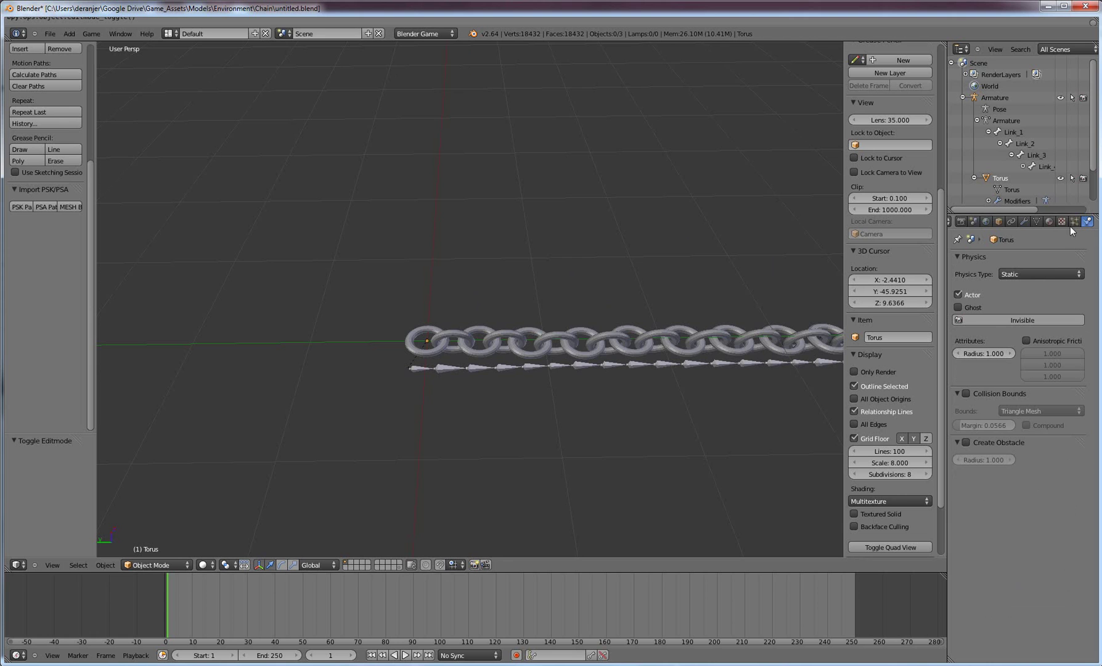
middle_click_drag(1063, 224, 1080, 226)
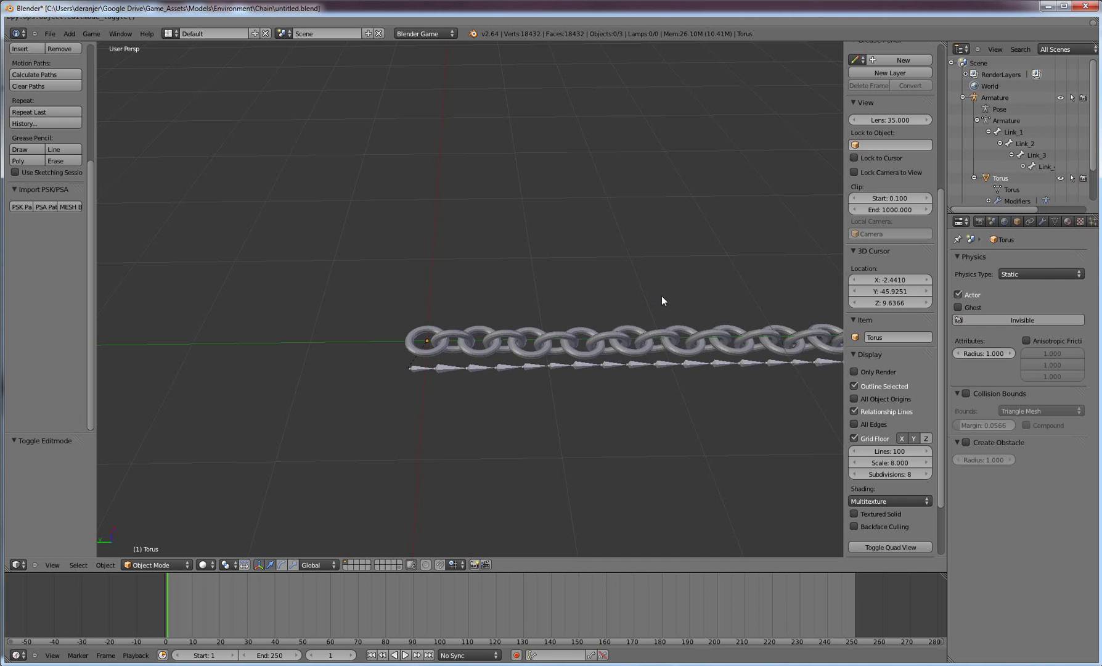
Step: Select the armature and the chain mesh in turn to compare their physics settings, ending on the chain mesh
middle_click_drag(755, 367, 490, 368)
right_click(497, 359)
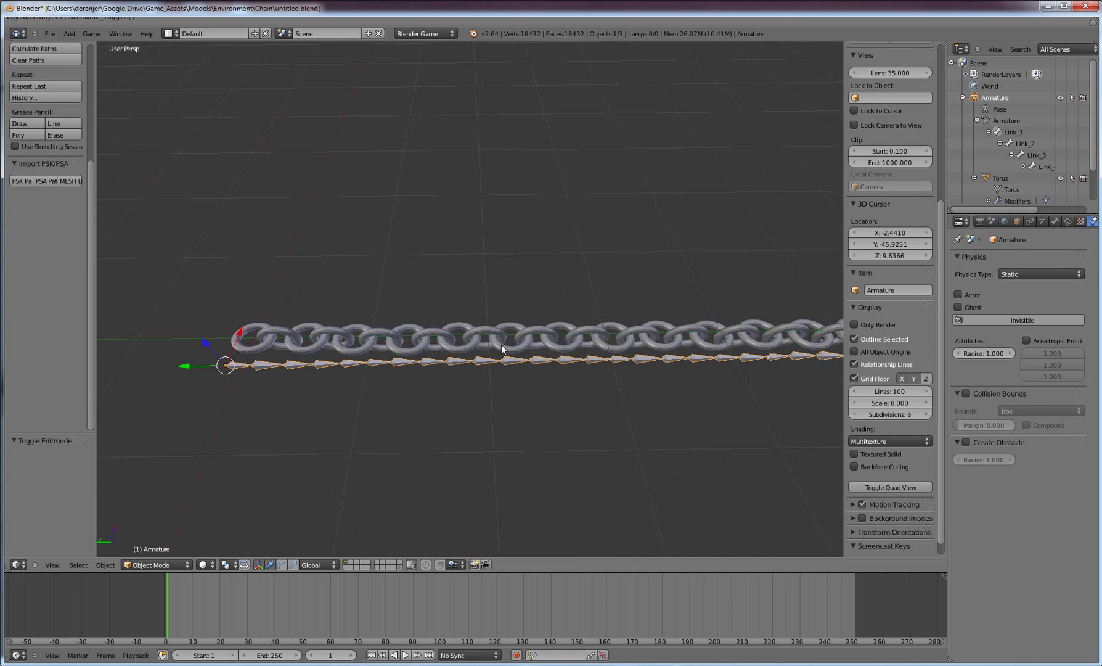
right_click(502, 345)
right_click(503, 361)
right_click(558, 345)
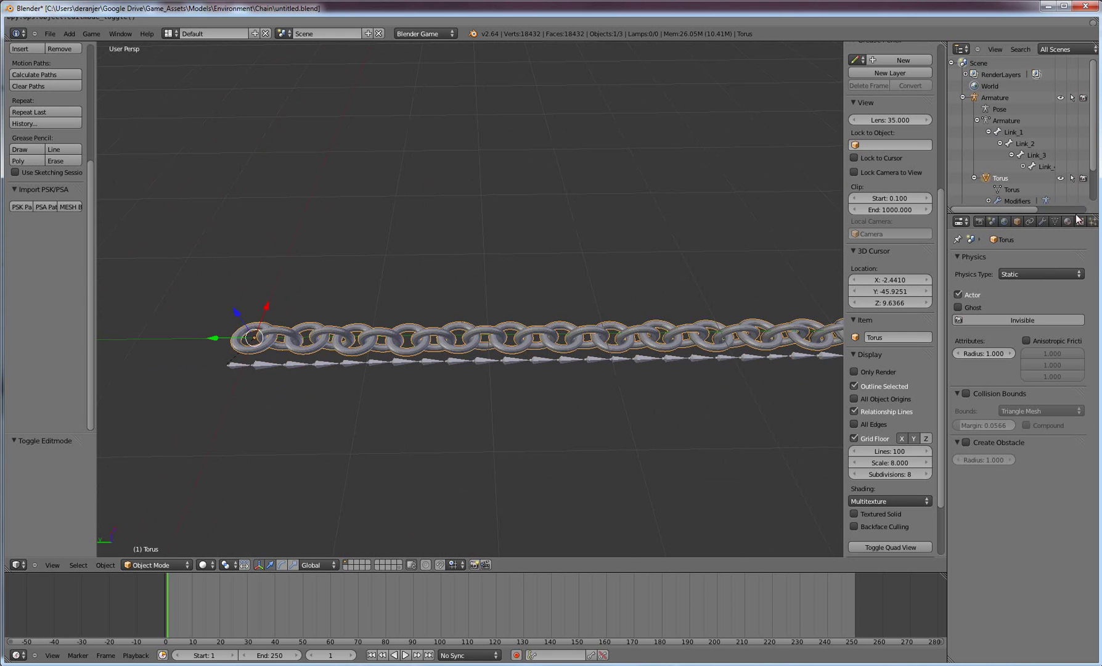
scroll(1078, 219, "down", 2)
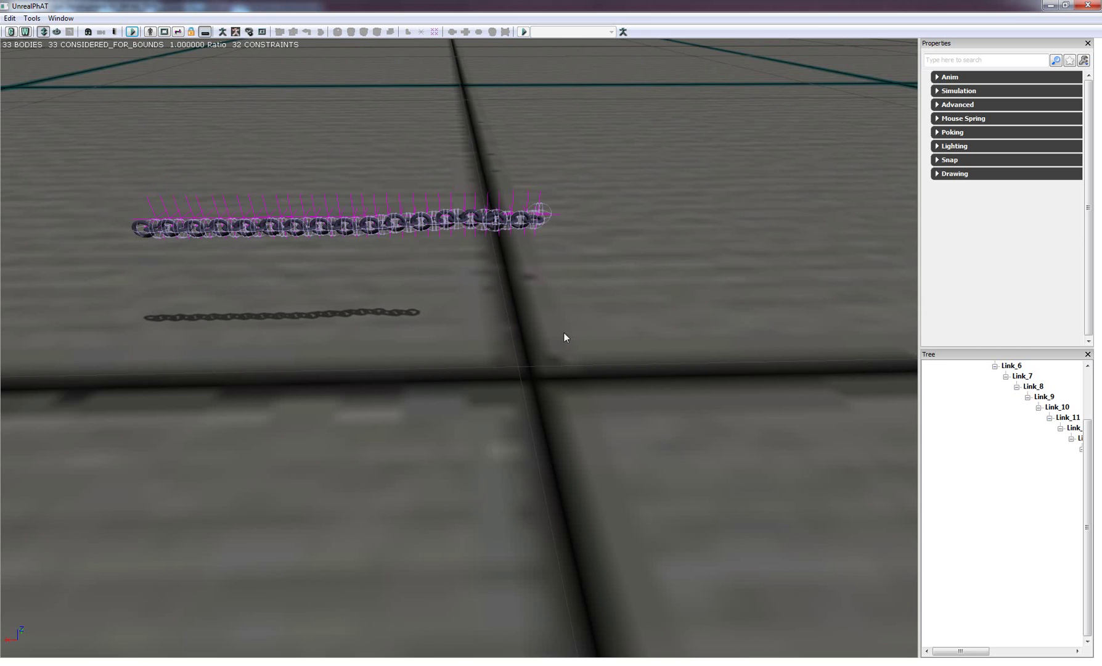
Step: Switch back to UnrealPhAT and inspect the whole chain with its collision bodies and joints
right_click_drag(564, 333, 593, 347)
left_click_drag(593, 347, 404, 354)
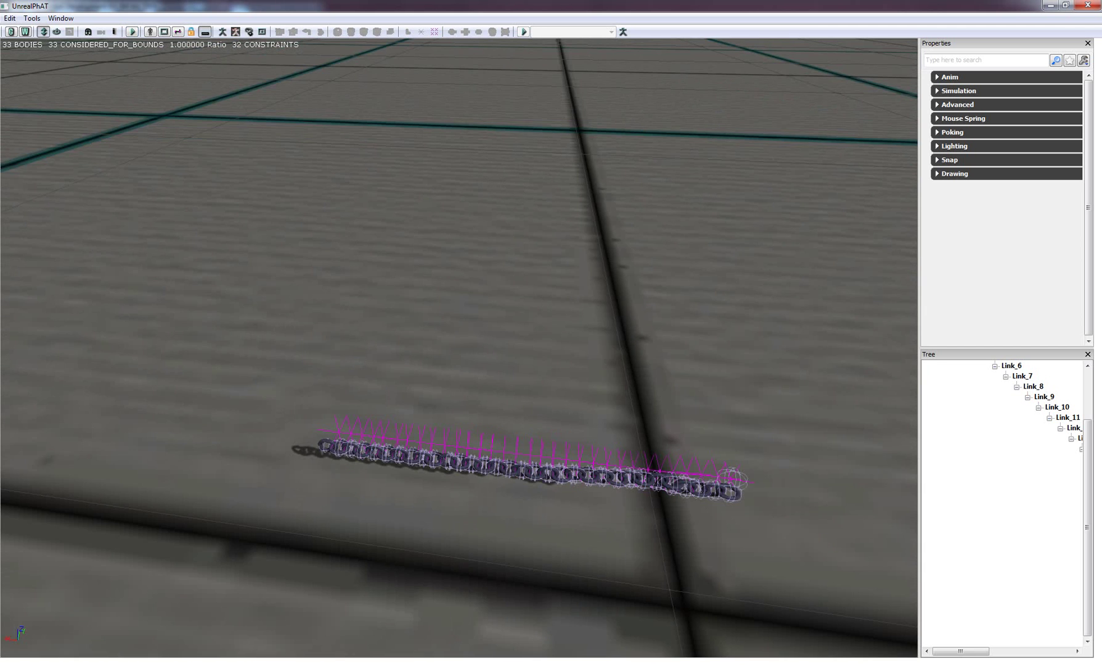